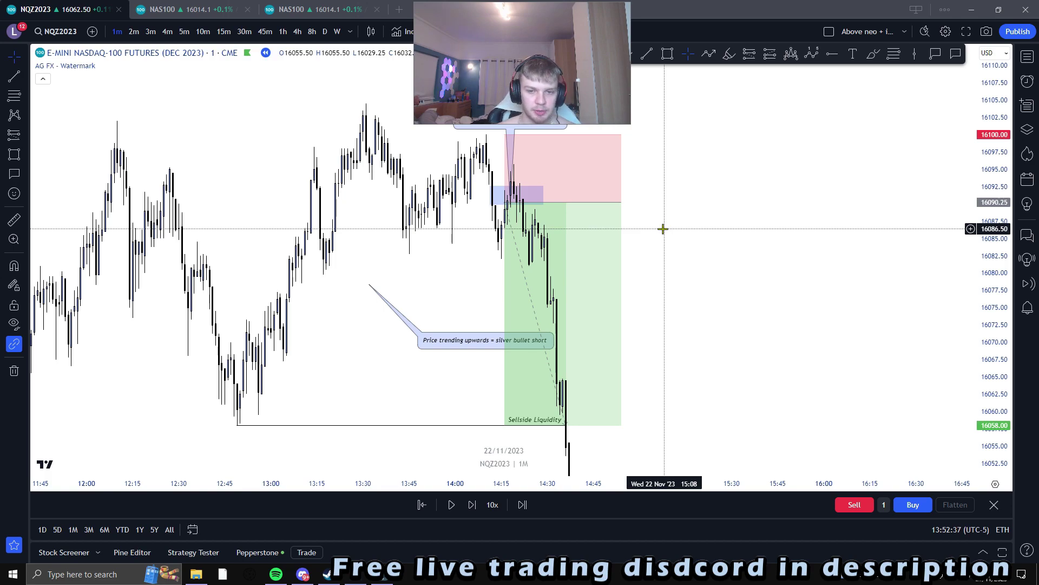
Step: Delete the "Price trending upwards = silver bullet short" callout from the chart
{"action": "left_click", "coordinate": [663, 229]}
{"action": "key", "text": "F11"}
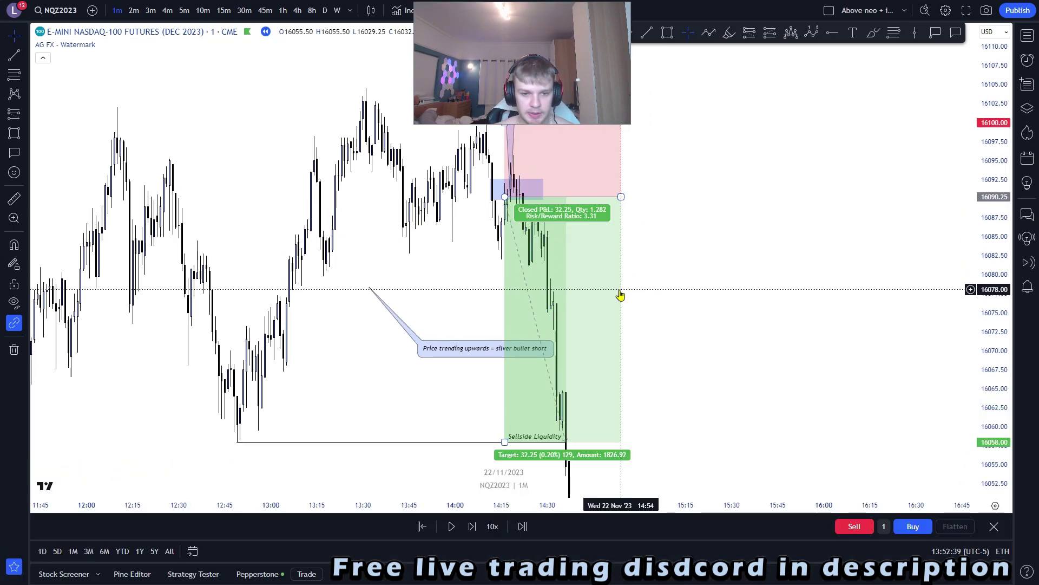
{"action": "left_click", "coordinate": [489, 346]}
{"action": "key", "text": "Delete"}
Step: Delete the shaded fair value gap rectangle and the "Displacement down and fvg created" callout
{"action": "left_click_drag", "start_coordinate": [460, 325], "coordinate": [458, 346]}
{"action": "scroll", "coordinate": [432, 344], "scroll_direction": "up", "scroll_amount": 1}
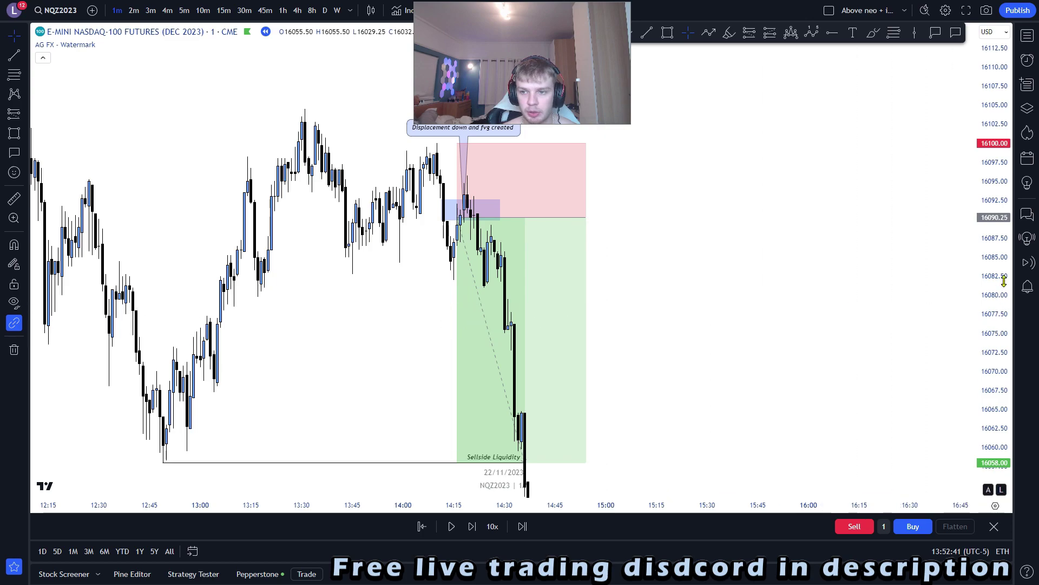
{"action": "left_click_drag", "start_coordinate": [1004, 281], "coordinate": [1003, 316]}
{"action": "scroll", "coordinate": [598, 265], "scroll_direction": "up", "scroll_amount": 1}
{"action": "left_click_drag", "start_coordinate": [597, 266], "coordinate": [669, 262]}
{"action": "left_click_drag", "start_coordinate": [524, 212], "coordinate": [573, 212]}
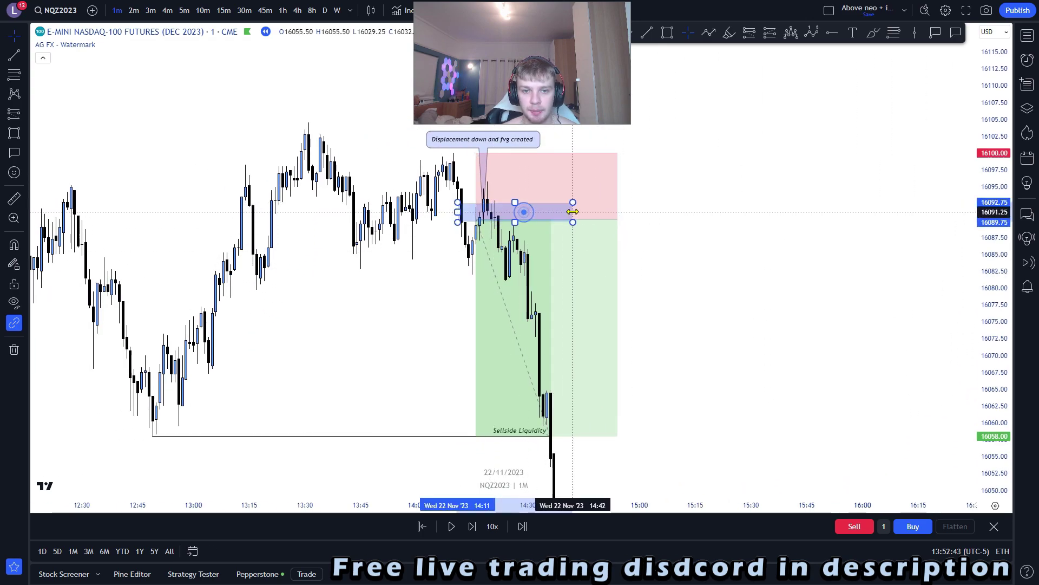
{"action": "key", "text": "Delete"}
{"action": "left_click", "coordinate": [488, 136]}
{"action": "key", "text": "Delete"}
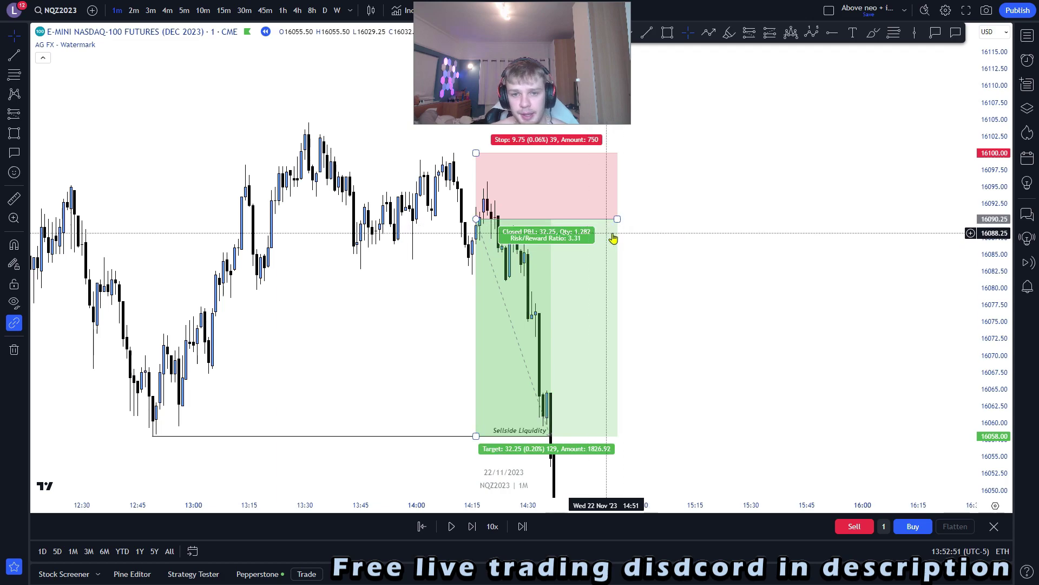
Step: Add a text note reading "10AM-11AM 2PM-3PM" in the empty chart area beyond the short position, near the 16102 price level
{"action": "scroll", "coordinate": [644, 230], "scroll_direction": "down", "scroll_amount": 1}
{"action": "mouse_move", "coordinate": [707, 223]}
{"action": "left_mouse_down"}
{"action": "mouse_move", "coordinate": [635, 219]}
{"action": "mouse_move", "coordinate": [706, 236]}
{"action": "left_mouse_up"}
{"action": "left_click_drag", "start_coordinate": [983, 245], "coordinate": [979, 201]}
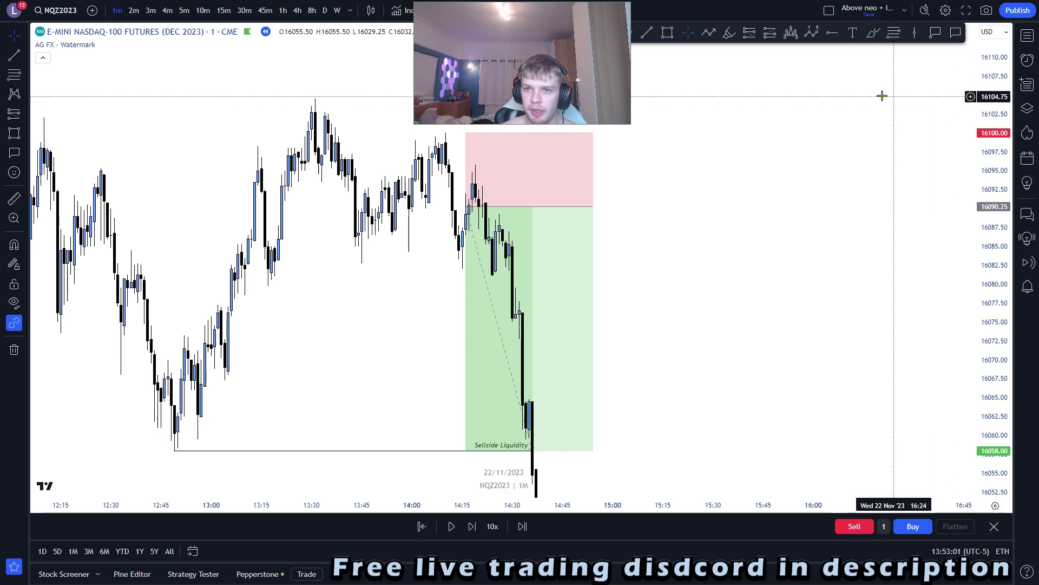
{"action": "left_click_drag", "start_coordinate": [520, 78], "coordinate": [506, 78]}
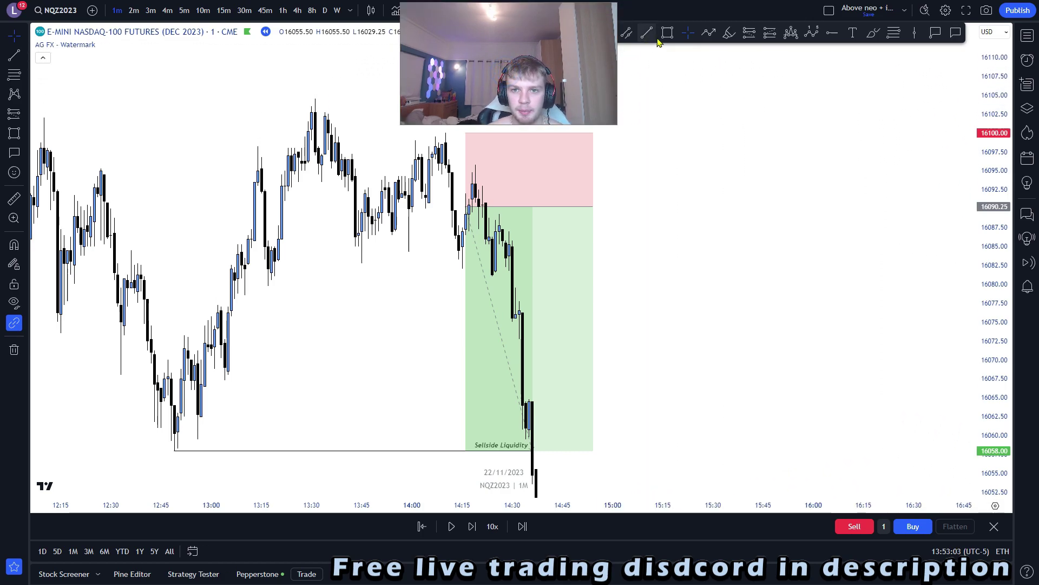
{"action": "left_click_drag", "start_coordinate": [751, 66], "coordinate": [749, 74]}
{"action": "left_click", "coordinate": [853, 33]}
{"action": "left_click", "coordinate": [689, 120]}
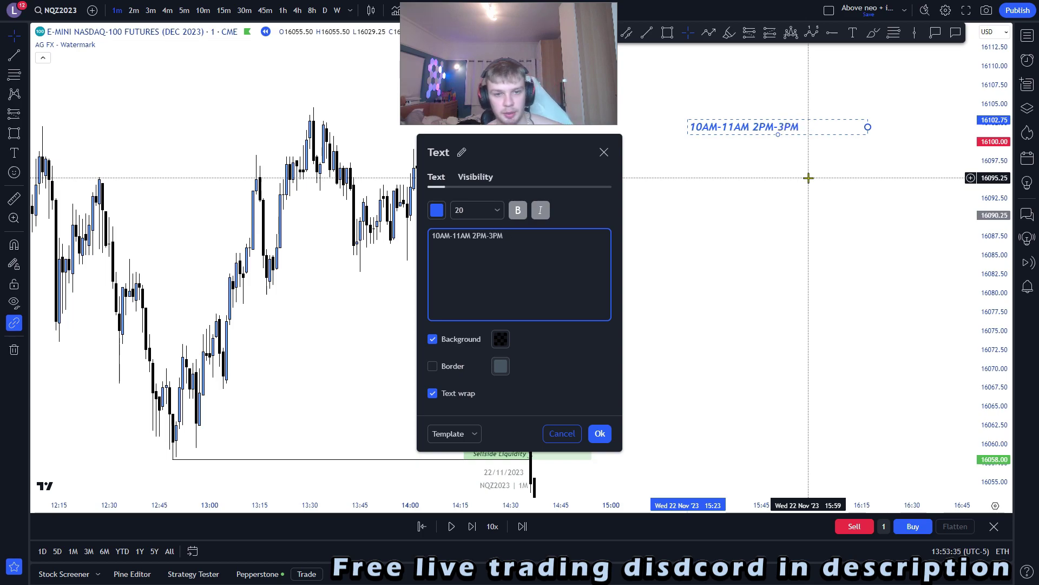
{"action": "left_click", "coordinate": [600, 433]}
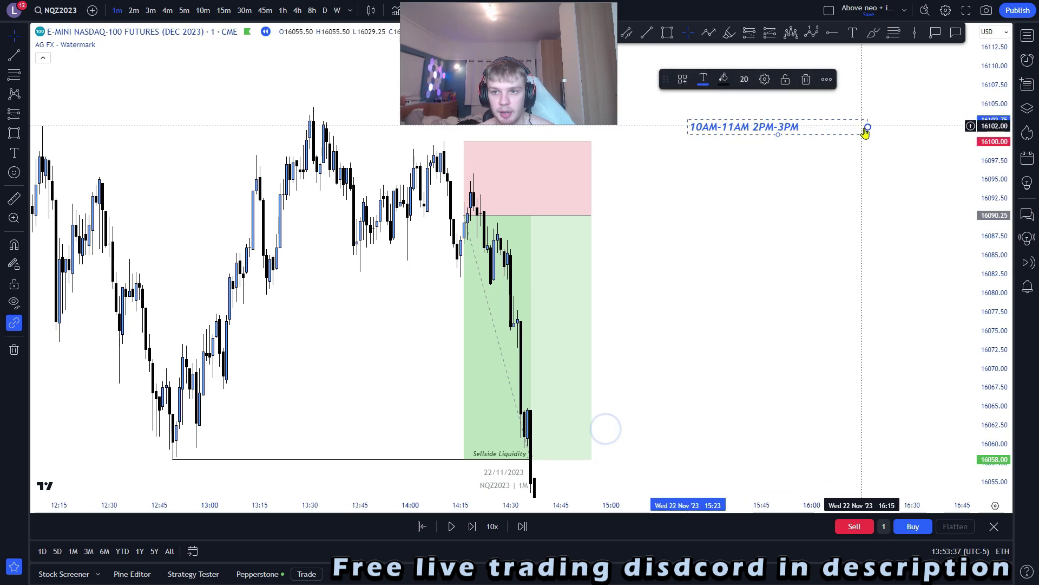
Step: Narrow the session times note to fit its text and shift it slightly up and towards the later time
{"action": "left_click_drag", "start_coordinate": [867, 128], "coordinate": [813, 128]}
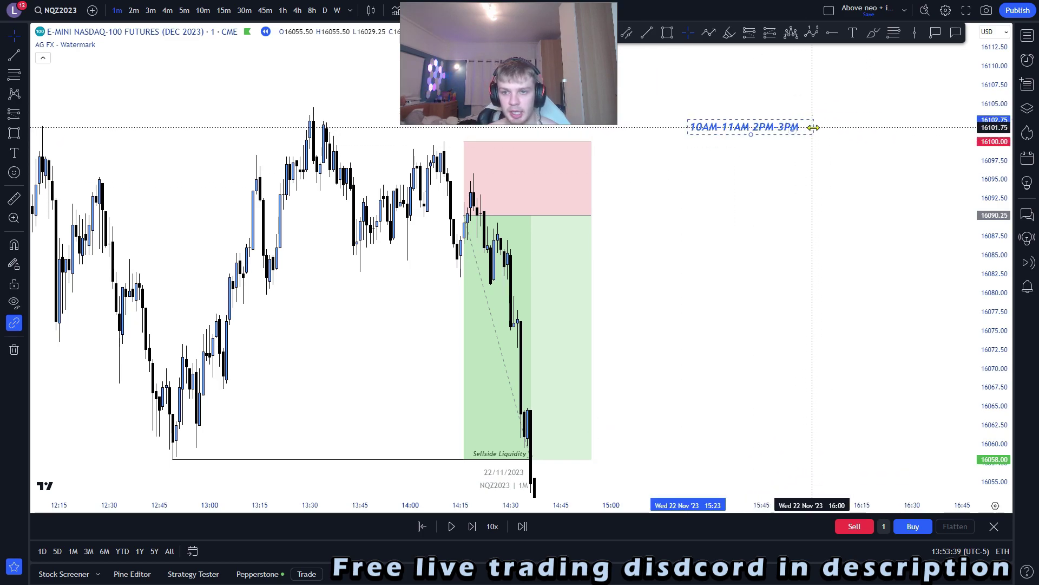
{"action": "left_click", "coordinate": [813, 162]}
{"action": "left_click", "coordinate": [815, 128]}
{"action": "left_click", "coordinate": [822, 178]}
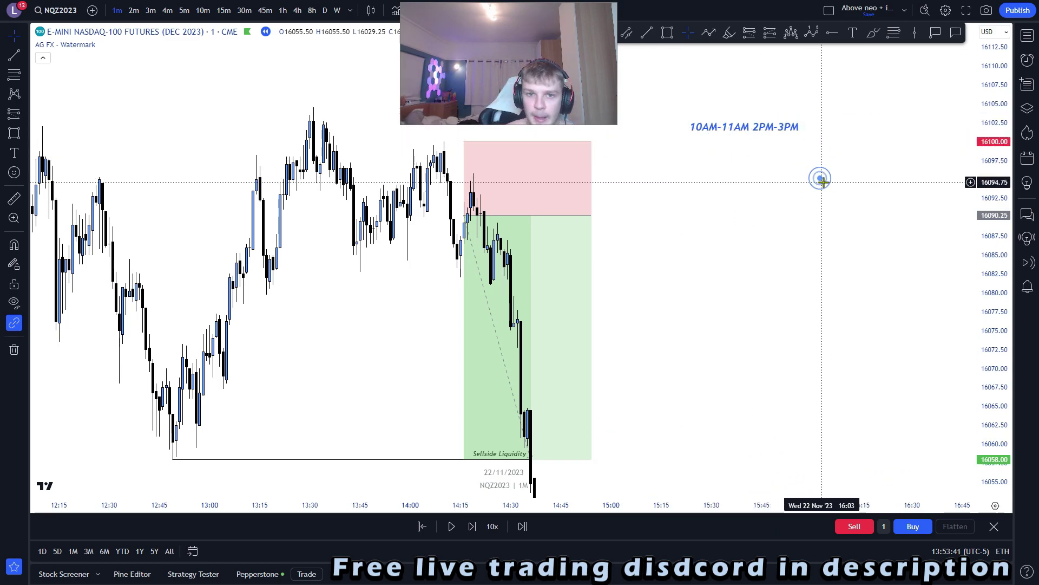
{"action": "left_click_drag", "start_coordinate": [762, 131], "coordinate": [772, 129]}
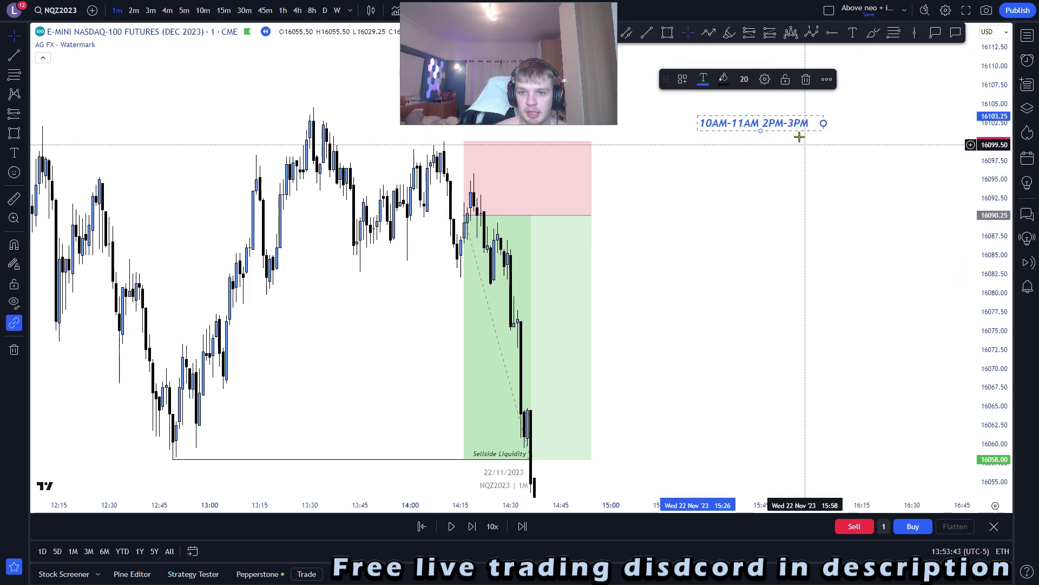
{"action": "left_click", "coordinate": [806, 177]}
Step: Edit the session times note to read "10AM-11AM / 2PM-3PM"
{"action": "double_click", "coordinate": [774, 125]}
{"action": "left_click", "coordinate": [472, 236]}
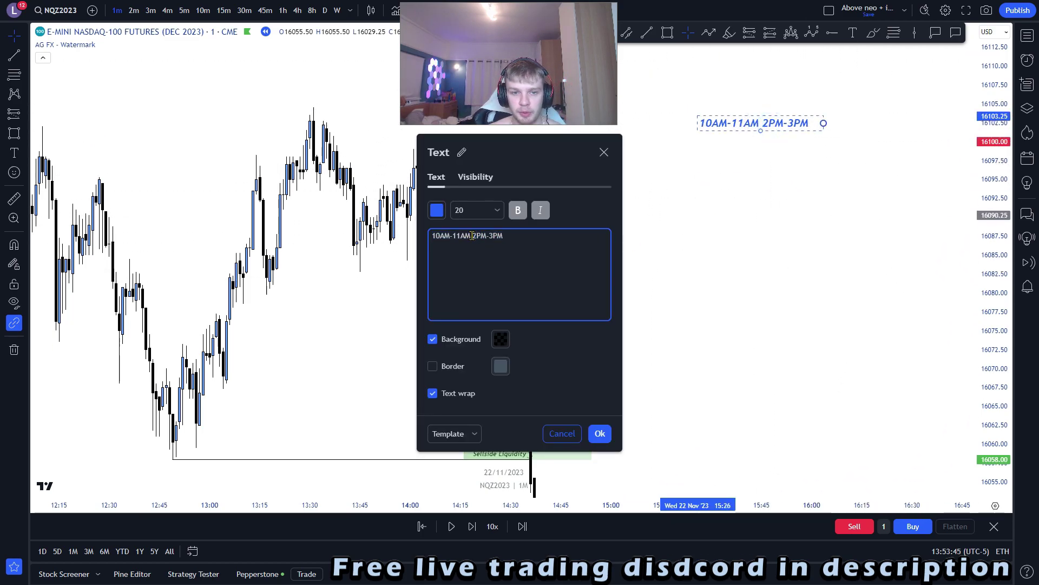
{"action": "type", "text": "/"}
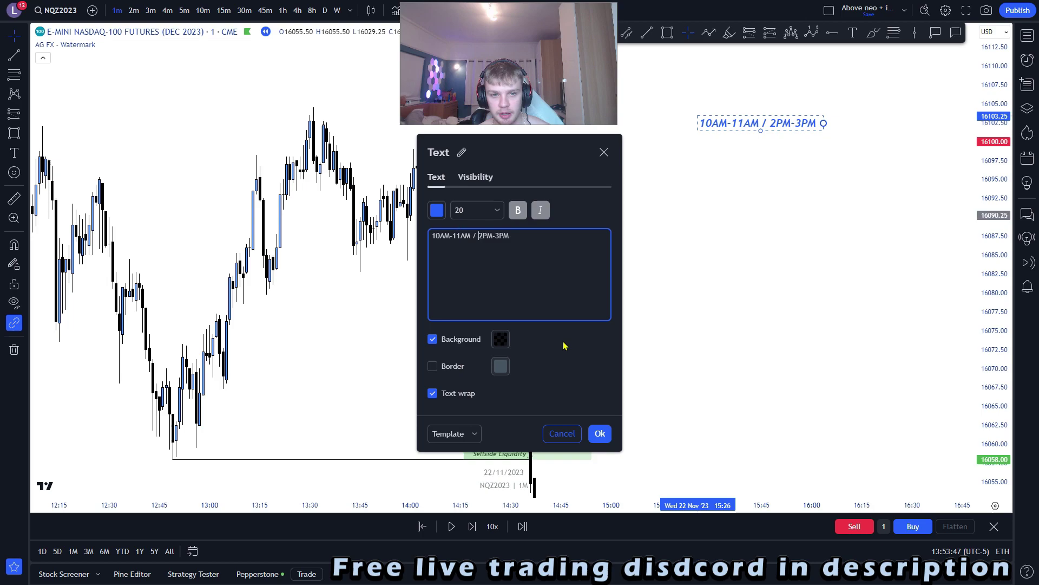
{"action": "left_click", "coordinate": [600, 433]}
{"action": "left_click", "coordinate": [746, 303]}
Step: Add a text note "Price to target opposing liquidity" below the session times, correct its spelling and widen its box slightly
{"action": "left_click", "coordinate": [852, 33]}
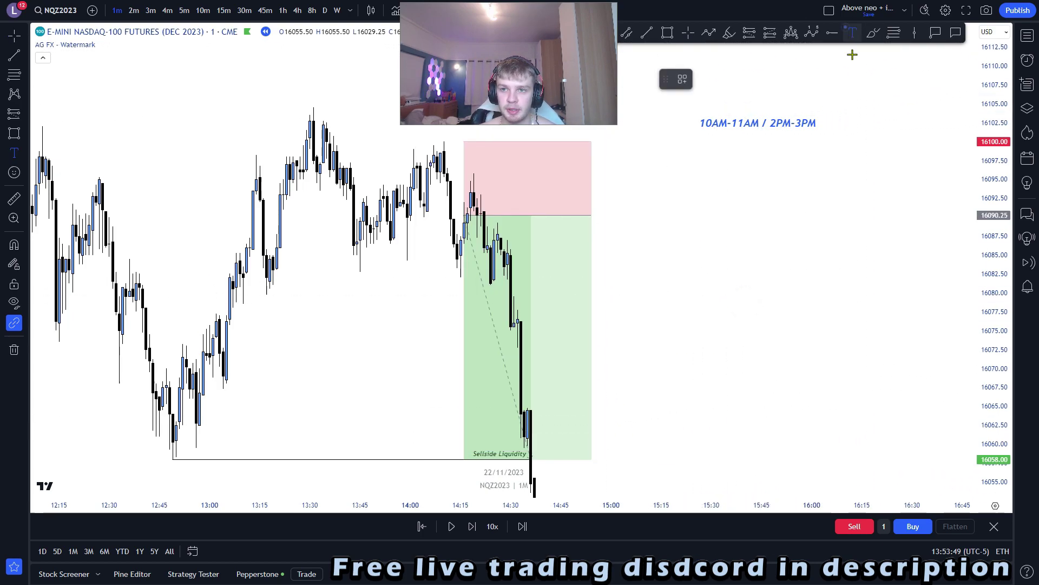
{"action": "left_click", "coordinate": [699, 140]}
{"action": "type", "text": "d"}
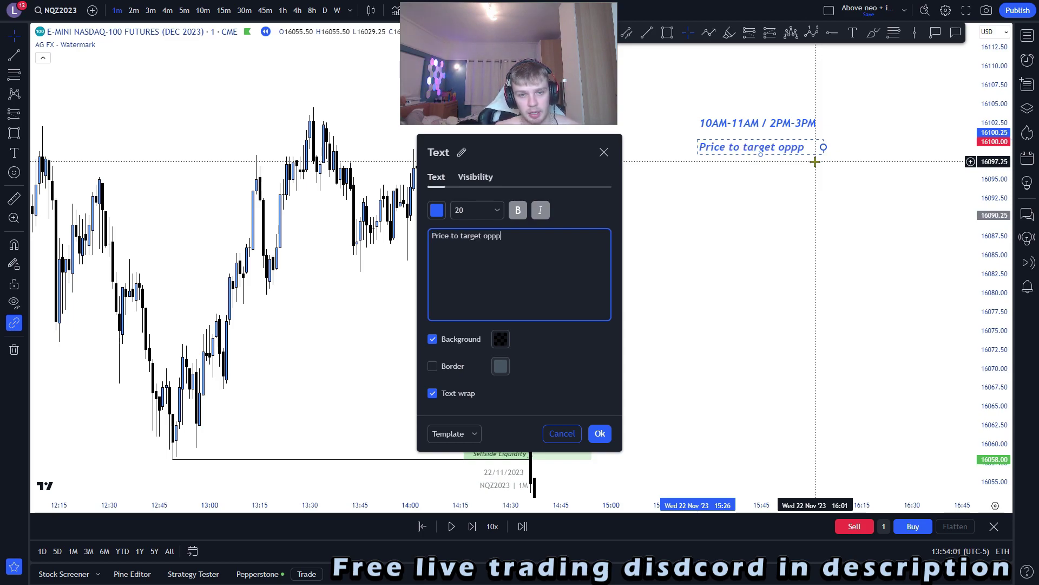
{"action": "type", "text": "sing liqidity"}
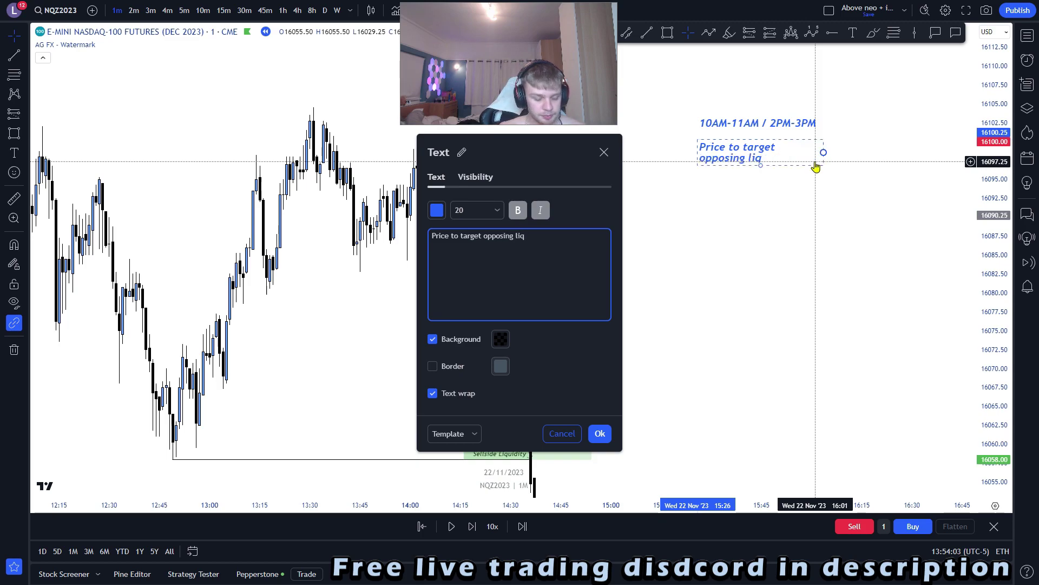
{"action": "right_click", "coordinate": [529, 236]}
{"action": "left_click", "coordinate": [556, 270]}
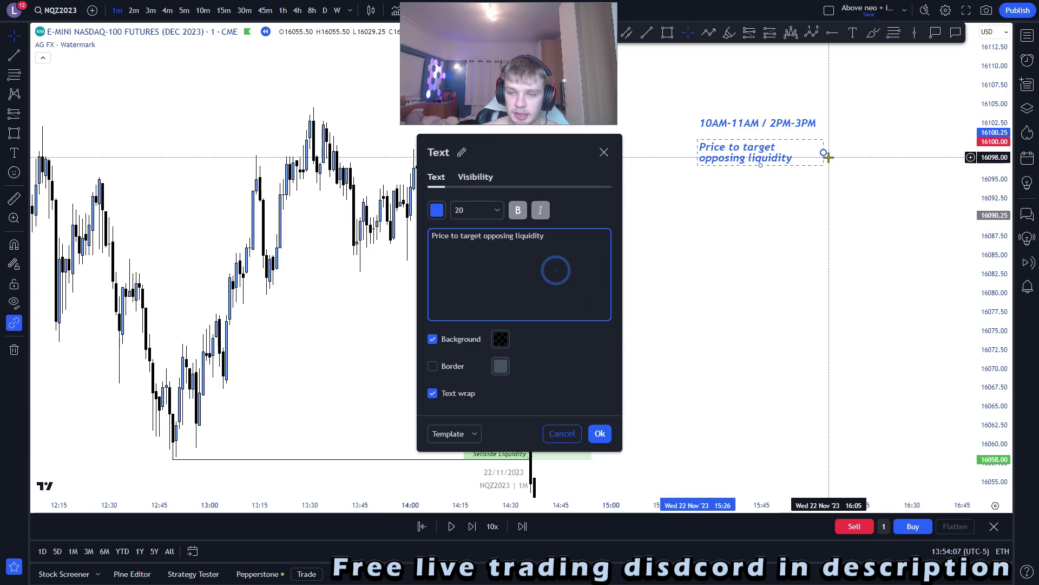
{"action": "left_click_drag", "start_coordinate": [824, 154], "coordinate": [844, 153]}
{"action": "left_click", "coordinate": [838, 188]}
Step: Draw a horizontal trend line from the swing high near 12:10 to about 13:40, just past the 13:30 high
{"action": "left_click_drag", "start_coordinate": [654, 313], "coordinate": [735, 300]}
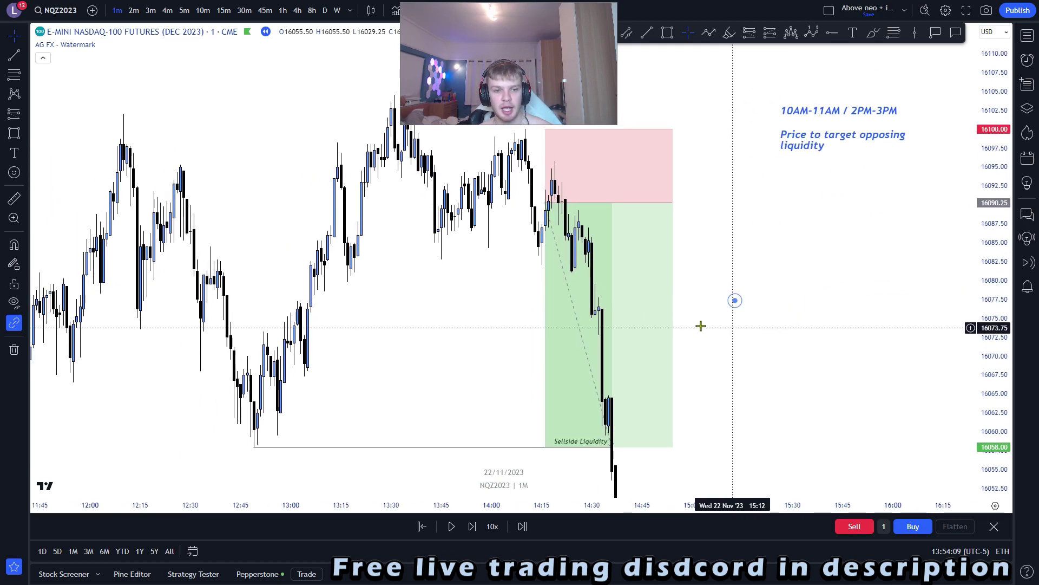
{"action": "left_click_drag", "start_coordinate": [411, 271], "coordinate": [571, 305]}
{"action": "left_click_drag", "start_coordinate": [476, 392], "coordinate": [518, 274]}
{"action": "left_click_drag", "start_coordinate": [572, 192], "coordinate": [491, 377]}
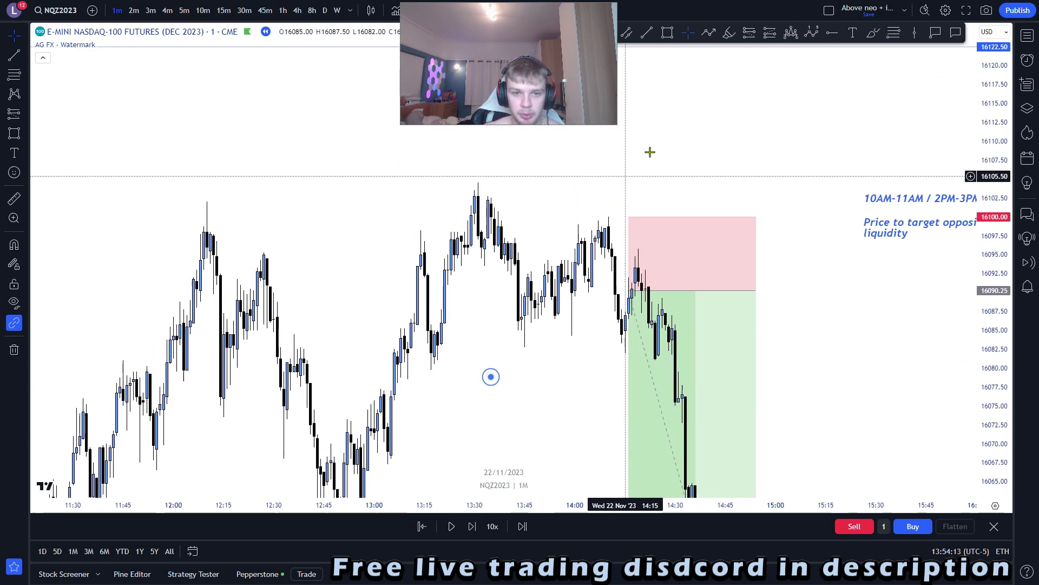
{"action": "left_click_drag", "start_coordinate": [667, 47], "coordinate": [697, 79]}
{"action": "left_click", "coordinate": [648, 34]}
{"action": "left_click", "coordinate": [234, 225]}
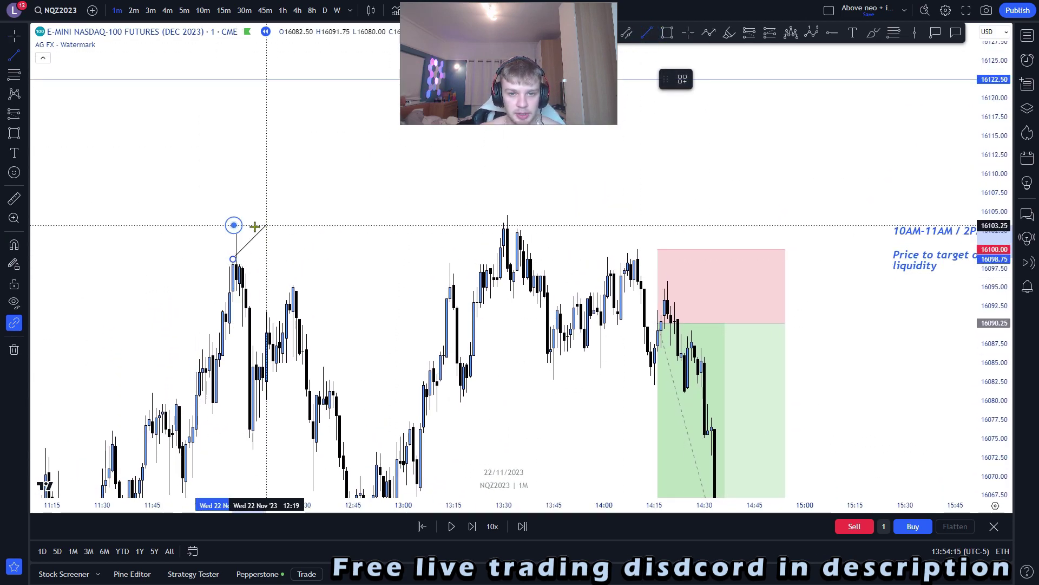
{"action": "left_click", "coordinate": [234, 233]}
{"action": "left_click_drag", "start_coordinate": [232, 257], "coordinate": [535, 232]}
{"action": "left_click", "coordinate": [579, 232]}
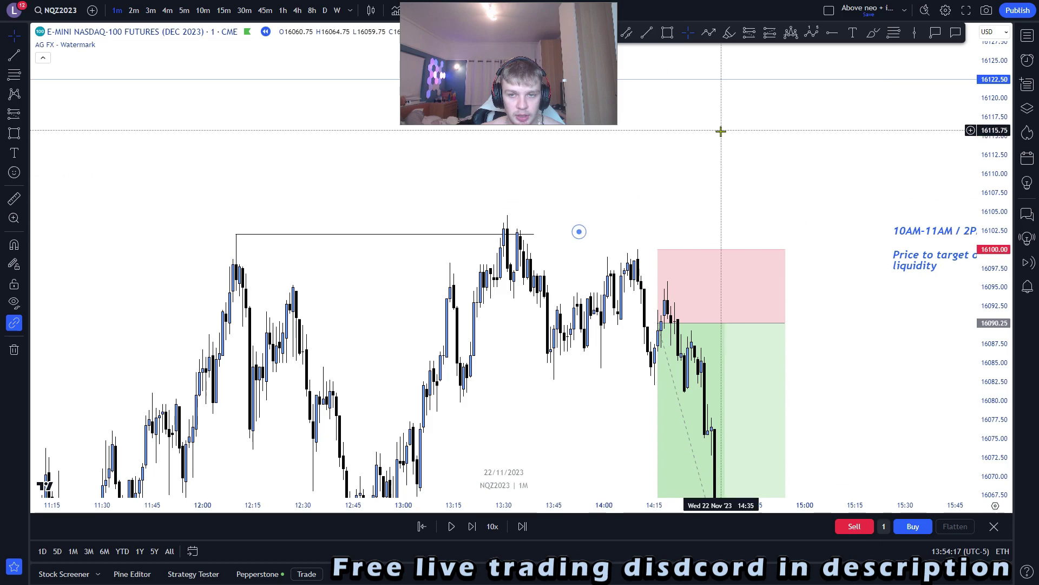
Step: Increase the thickness of the horizontal line drawn from the 12:10 swing high
{"action": "left_click", "coordinate": [531, 234]}
{"action": "left_click", "coordinate": [725, 67]}
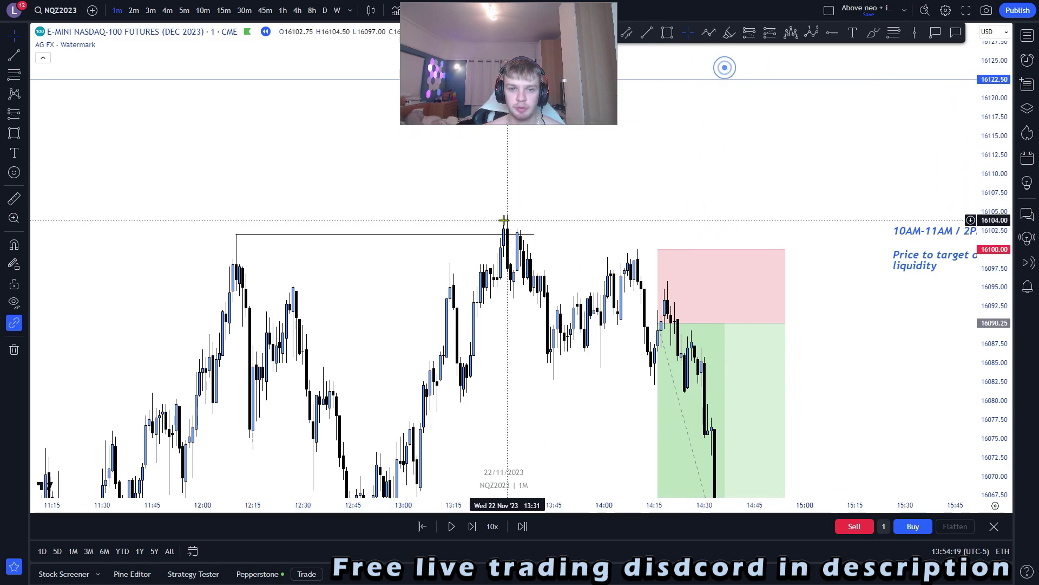
{"action": "left_click", "coordinate": [519, 234]}
{"action": "left_click", "coordinate": [722, 82]}
{"action": "left_click", "coordinate": [733, 138]}
Step: Set the font size of the "Sellside Liquidity" trend line label to 16
{"action": "left_click_drag", "start_coordinate": [619, 179], "coordinate": [650, 116]}
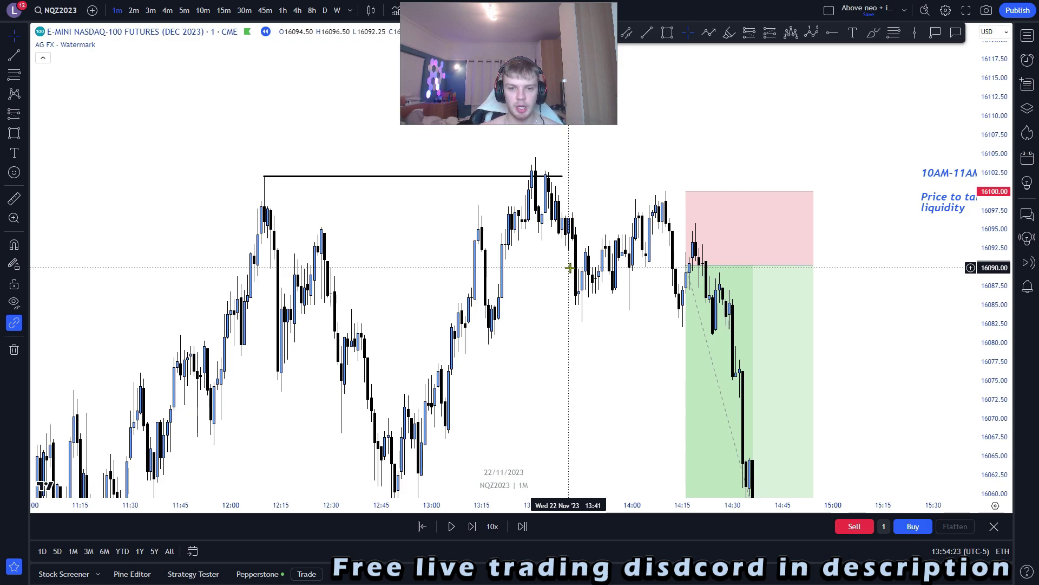
{"action": "left_click_drag", "start_coordinate": [721, 141], "coordinate": [731, 128]}
{"action": "left_click_drag", "start_coordinate": [888, 300], "coordinate": [876, 214]}
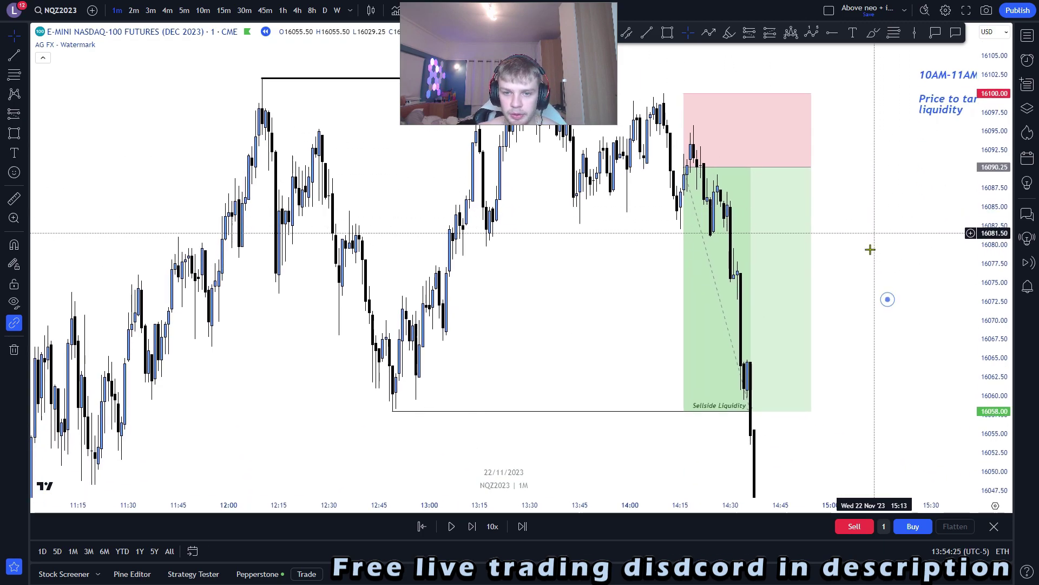
{"action": "double_click", "coordinate": [628, 413]}
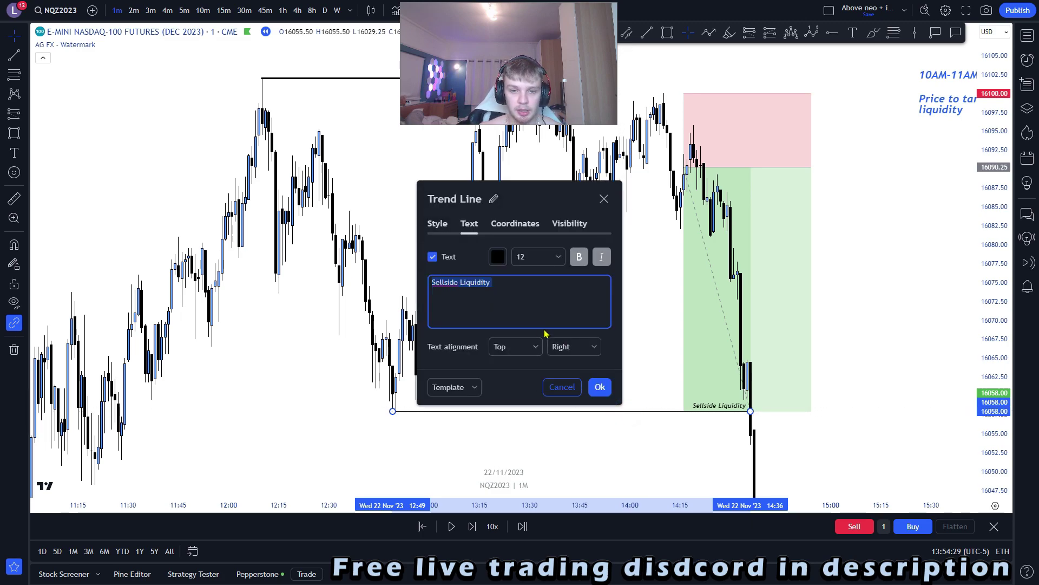
{"action": "left_click", "coordinate": [542, 261]}
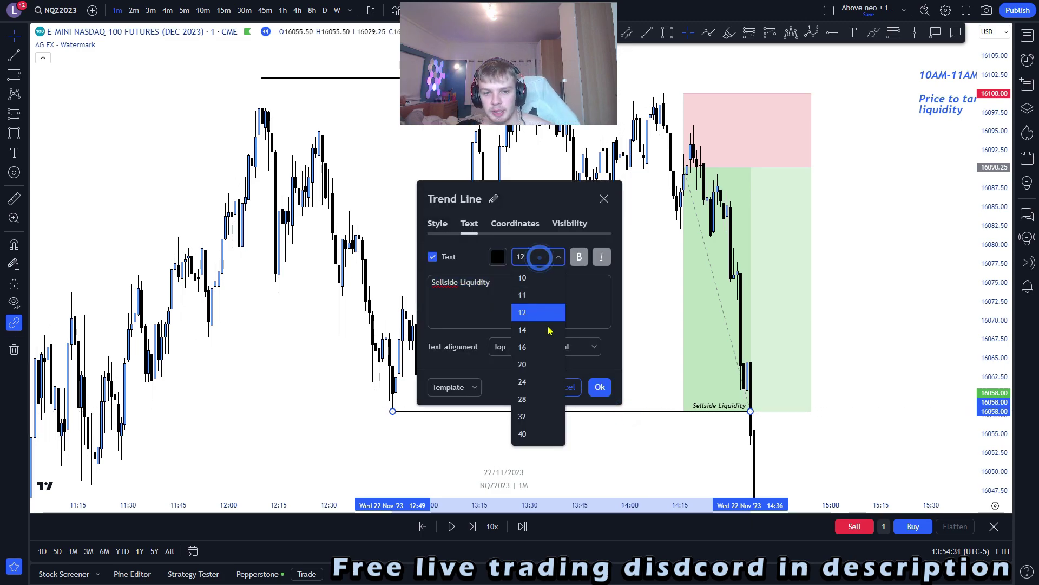
{"action": "left_click", "coordinate": [547, 346]}
{"action": "left_click", "coordinate": [599, 389]}
Step: Shorten the "Sellside Liquidity" line so it ends at the starting edge of the short position
{"action": "left_click_drag", "start_coordinate": [728, 337], "coordinate": [609, 342]}
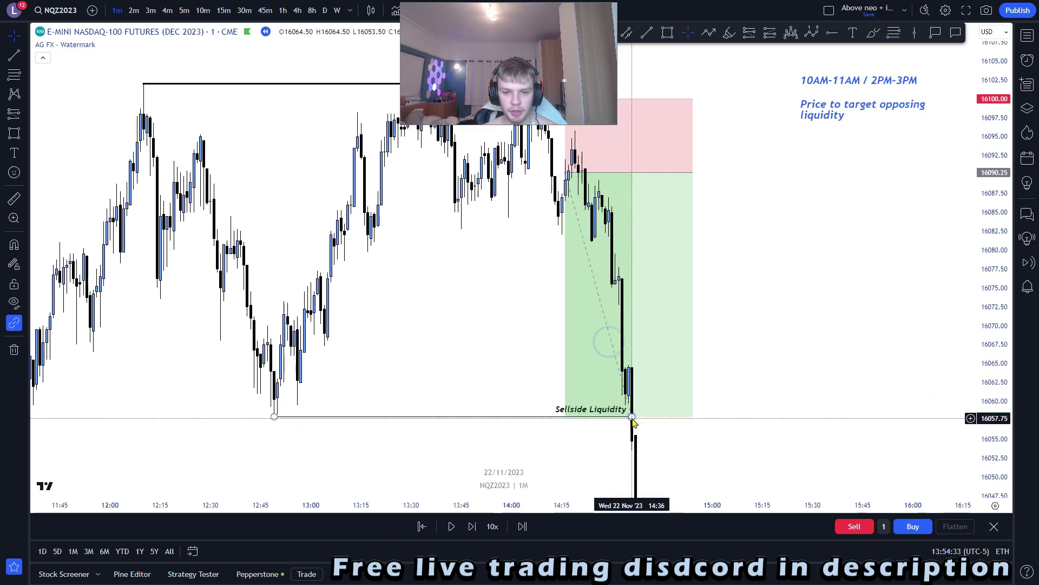
{"action": "left_click_drag", "start_coordinate": [633, 418], "coordinate": [566, 417]}
{"action": "left_click_drag", "start_coordinate": [569, 441], "coordinate": [553, 481]}
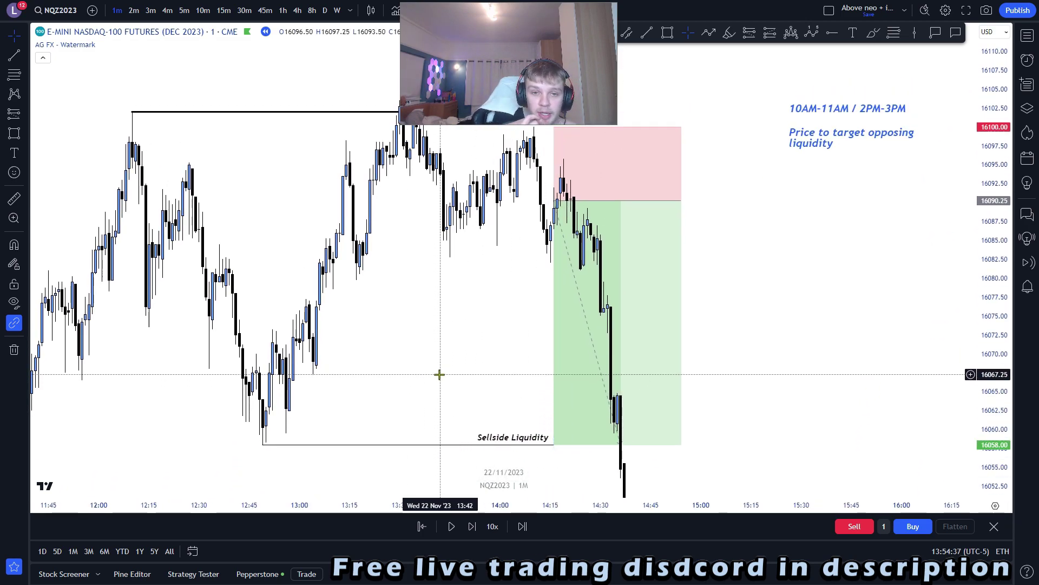
{"action": "mouse_move", "coordinate": [430, 360]}
{"action": "left_mouse_down"}
{"action": "mouse_move", "coordinate": [417, 378]}
{"action": "mouse_move", "coordinate": [425, 367]}
{"action": "left_mouse_up"}
{"action": "left_click_drag", "start_coordinate": [694, 319], "coordinate": [692, 286]}
{"action": "left_click_drag", "start_coordinate": [996, 325], "coordinate": [990, 357]}
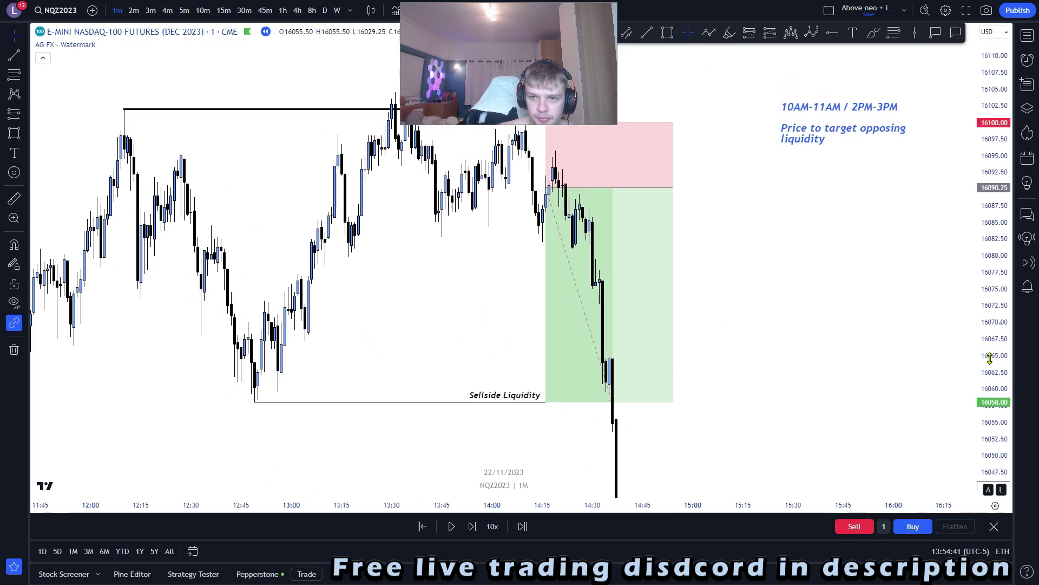
{"action": "left_click_drag", "start_coordinate": [893, 332], "coordinate": [812, 365]}
{"action": "scroll", "coordinate": [815, 348], "scroll_direction": "down", "scroll_amount": 2}
{"action": "scroll", "coordinate": [801, 349], "scroll_direction": "up", "scroll_amount": 2}
{"action": "left_click_drag", "start_coordinate": [995, 349], "coordinate": [983, 313]}
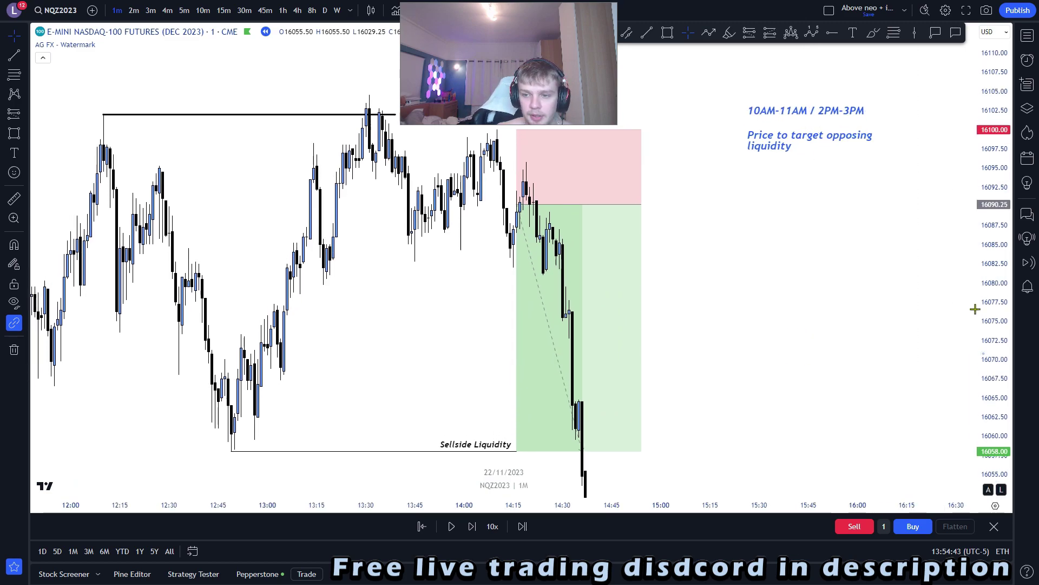
{"action": "left_click_drag", "start_coordinate": [870, 276], "coordinate": [870, 282]}
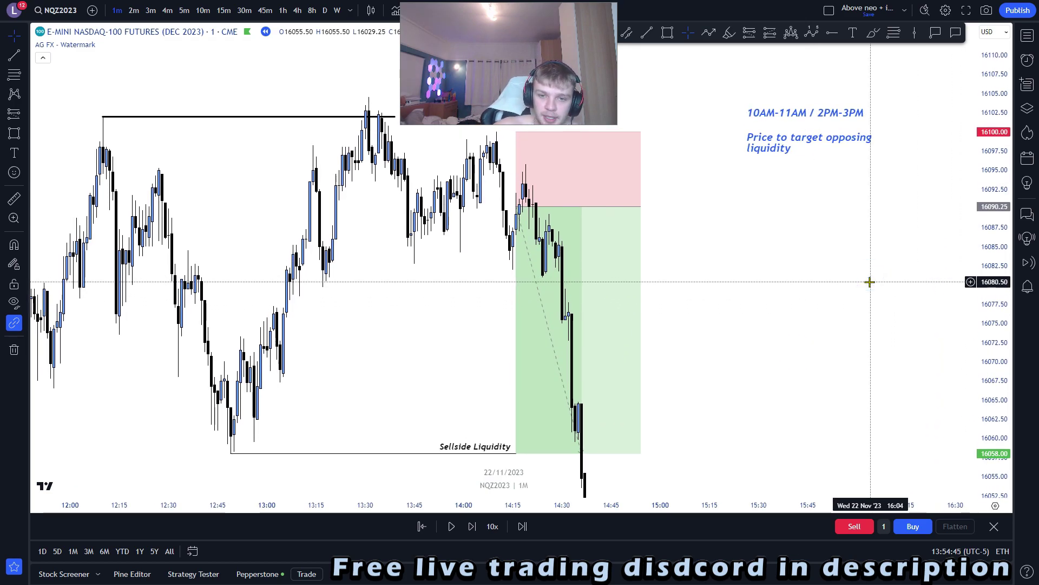
Step: Add a text note "Displacement" below the opposing liquidity note, correcting its spelling
{"action": "left_click", "coordinate": [853, 33]}
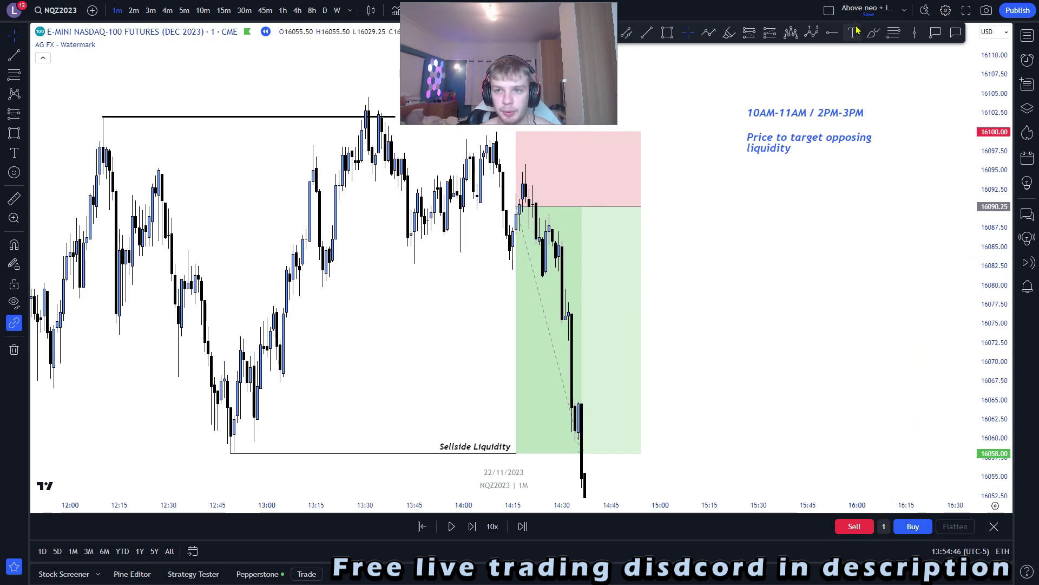
{"action": "left_click", "coordinate": [753, 162]}
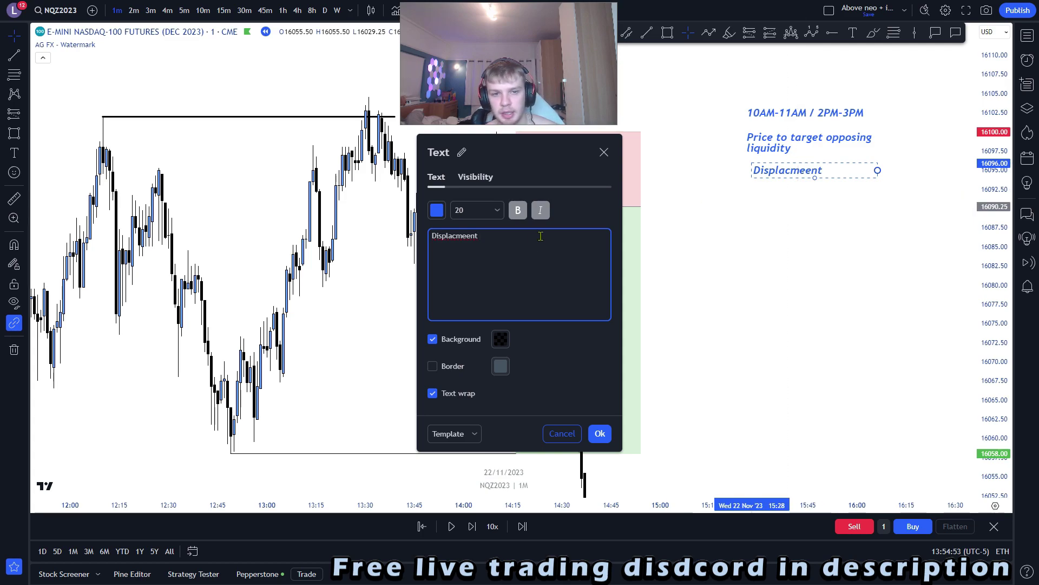
{"action": "right_click", "coordinate": [458, 243]}
{"action": "left_click", "coordinate": [488, 277]}
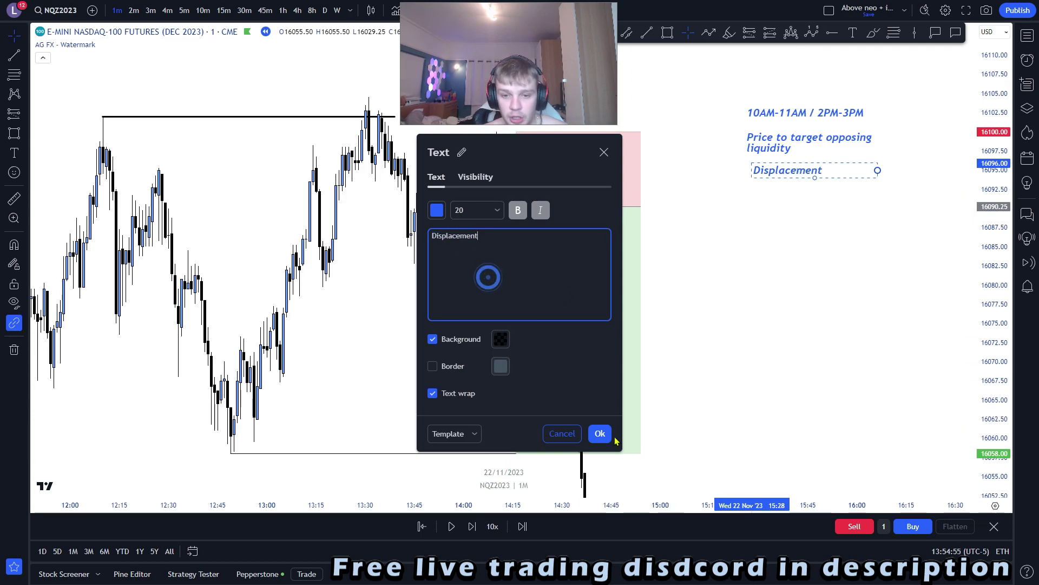
{"action": "left_click", "coordinate": [601, 434]}
{"action": "left_click", "coordinate": [693, 397]}
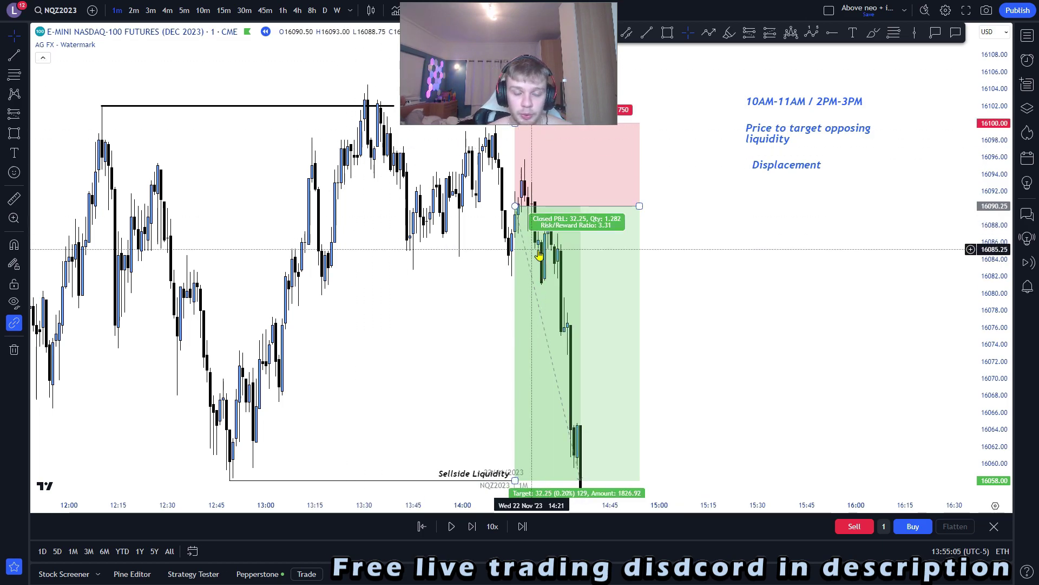
Step: Draw a rectangle over the displacement drop, from the high near 14:06 at about 16099.50 down to about 16083.50
{"action": "left_click_drag", "start_coordinate": [716, 247], "coordinate": [741, 260]}
{"action": "left_click", "coordinate": [668, 32]}
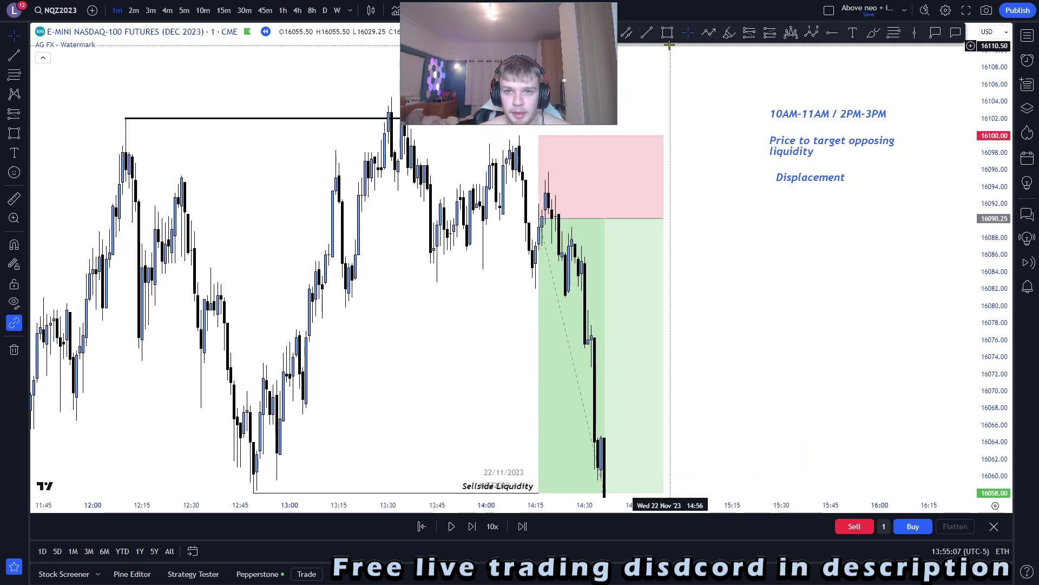
{"action": "left_click", "coordinate": [506, 140]}
{"action": "left_click", "coordinate": [542, 252]}
{"action": "left_click", "coordinate": [544, 276]}
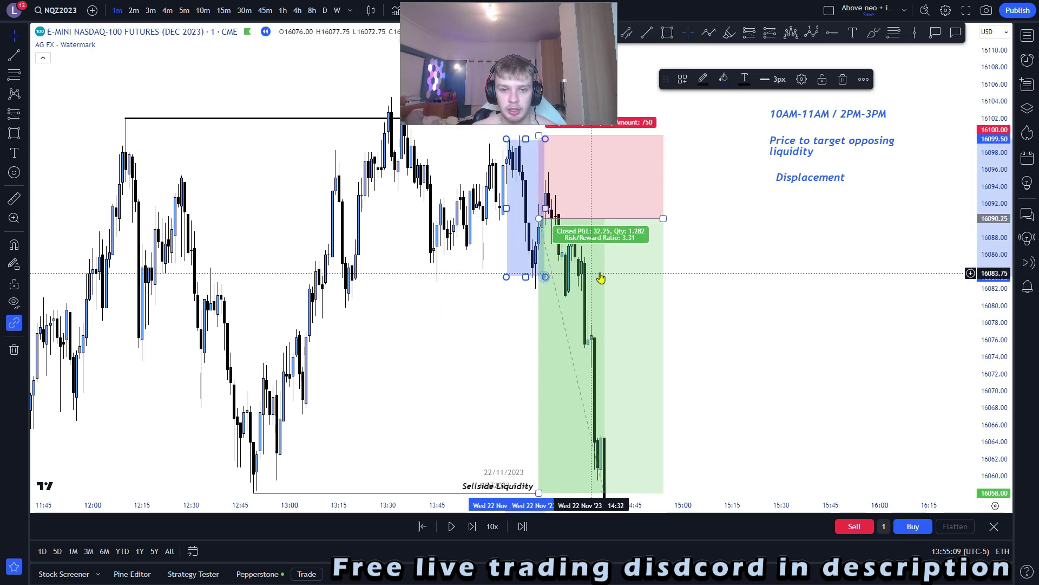
Step: Delete the short position drawing from the chart
{"action": "left_click", "coordinate": [659, 232]}
{"action": "key", "text": "Delete"}
{"action": "left_click", "coordinate": [692, 232]}
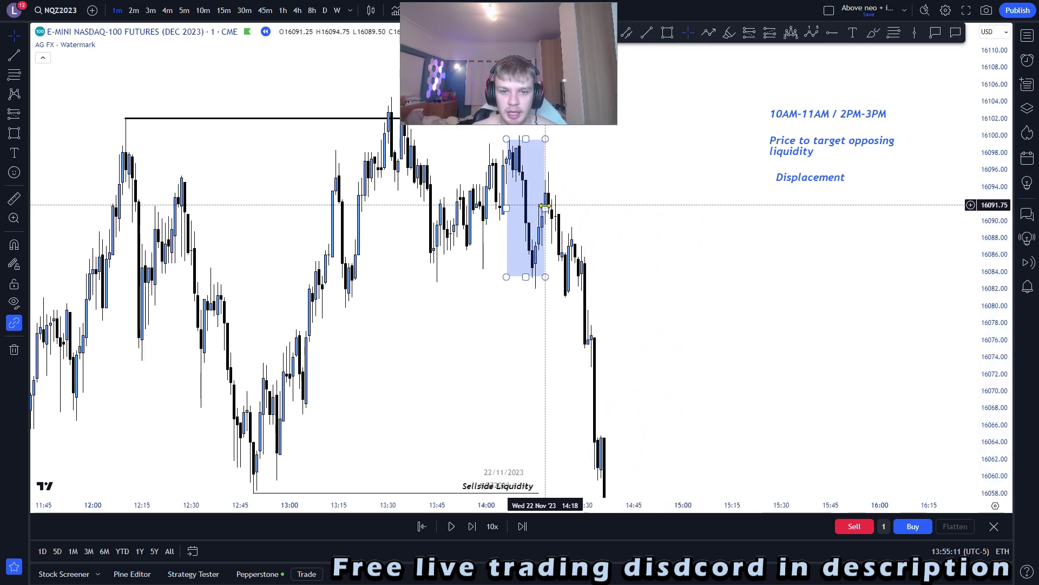
Step: Narrow the displacement rectangle from both sides so it covers only the run of falling candles before 14:15
{"action": "left_click_drag", "start_coordinate": [544, 207], "coordinate": [583, 211]}
{"action": "left_click", "coordinate": [542, 210]}
{"action": "left_click", "coordinate": [538, 209]}
Step: Delete the rectangle covering the displacement candles
{"action": "mouse_move", "coordinate": [341, 345]}
{"action": "left_mouse_down"}
{"action": "mouse_move", "coordinate": [297, 395]}
{"action": "mouse_move", "coordinate": [336, 330]}
{"action": "left_mouse_up"}
{"action": "left_click_drag", "start_coordinate": [352, 371], "coordinate": [349, 397]}
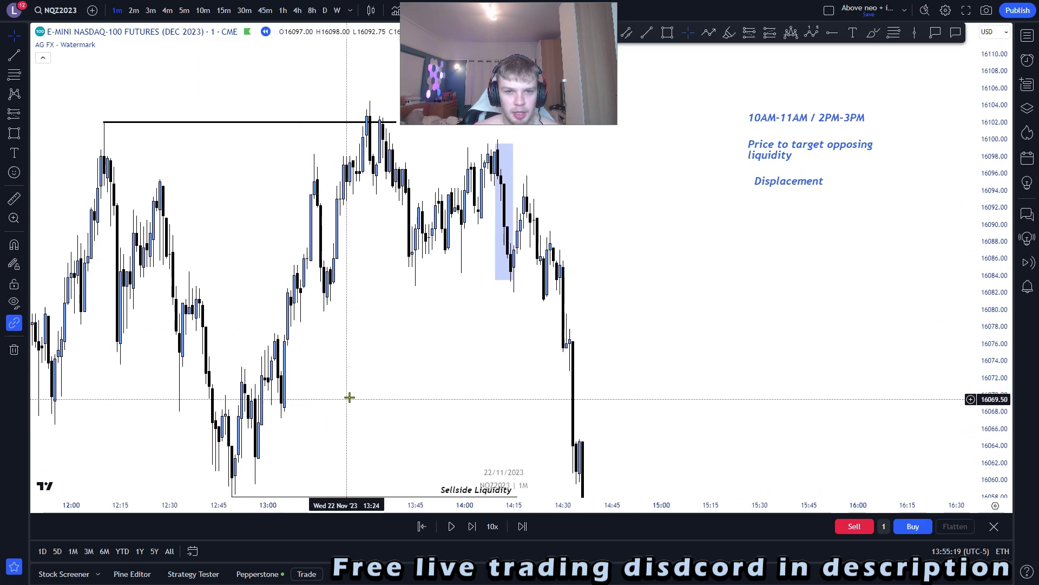
{"action": "left_click", "coordinate": [511, 164]}
{"action": "key", "text": "Delete"}
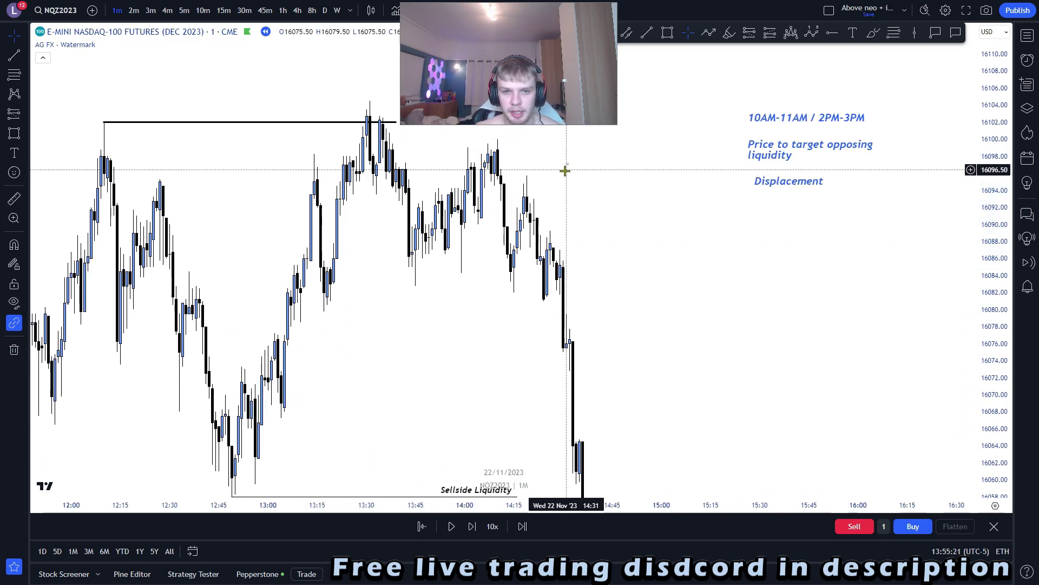
Step: Try circling the displacement between about 14:05 and 14:25 with a freehand Brush stroke
{"action": "left_click", "coordinate": [873, 34]}
{"action": "mouse_move", "coordinate": [244, 475]}
{"action": "left_mouse_down"}
{"action": "mouse_move", "coordinate": [267, 399]}
{"action": "mouse_move", "coordinate": [367, 179]}
{"action": "left_mouse_up"}
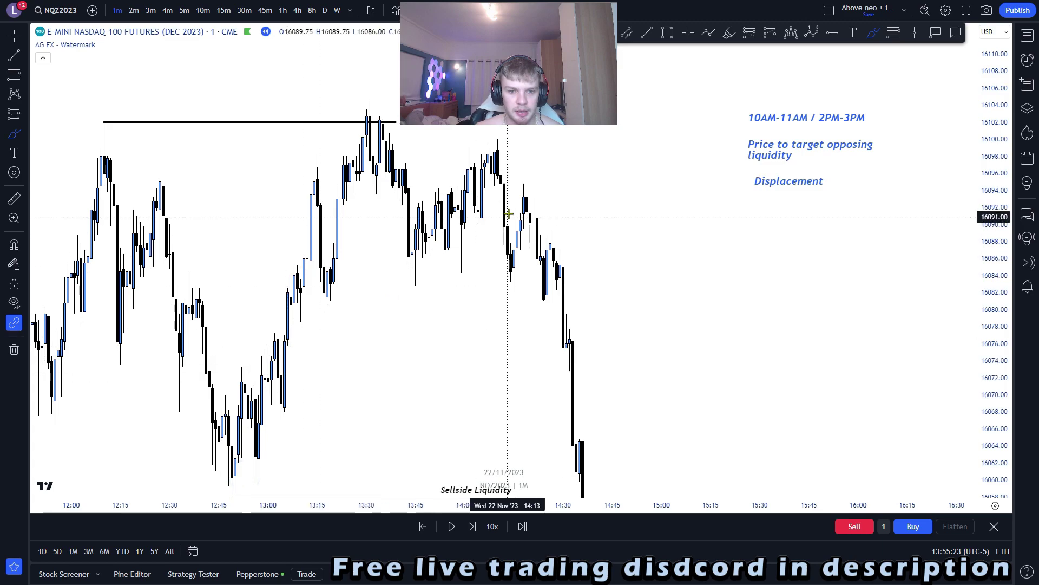
{"action": "mouse_move", "coordinate": [490, 149]}
{"action": "left_mouse_down"}
{"action": "mouse_move", "coordinate": [482, 238]}
{"action": "mouse_move", "coordinate": [521, 176]}
{"action": "mouse_move", "coordinate": [502, 159]}
{"action": "mouse_move", "coordinate": [469, 229]}
{"action": "mouse_move", "coordinate": [487, 152]}
{"action": "left_mouse_up"}
{"action": "key", "text": "ctrl+z"}
{"action": "key", "text": "ctrl+z"}
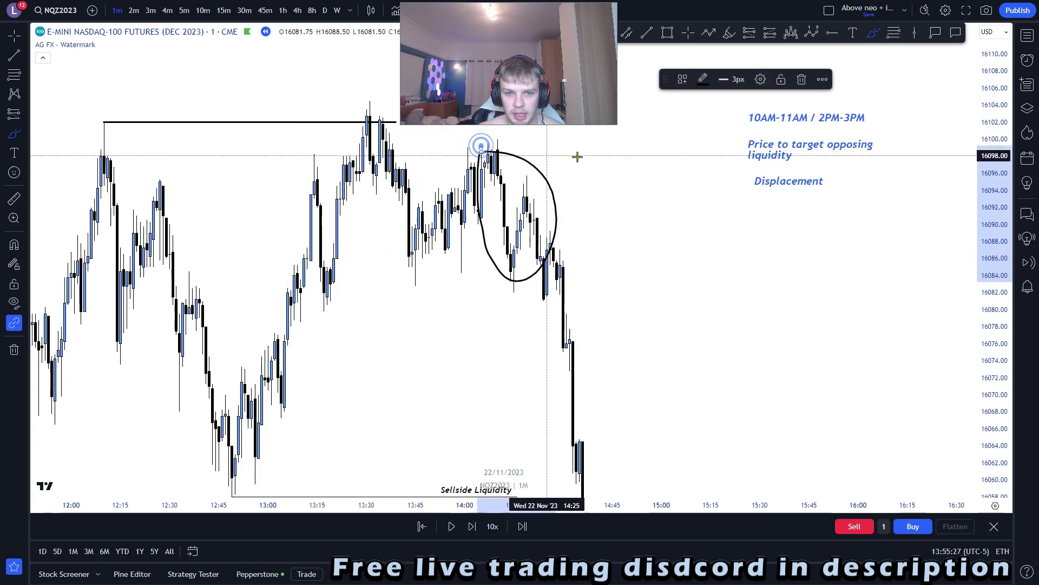
{"action": "key", "text": "ctrl+z"}
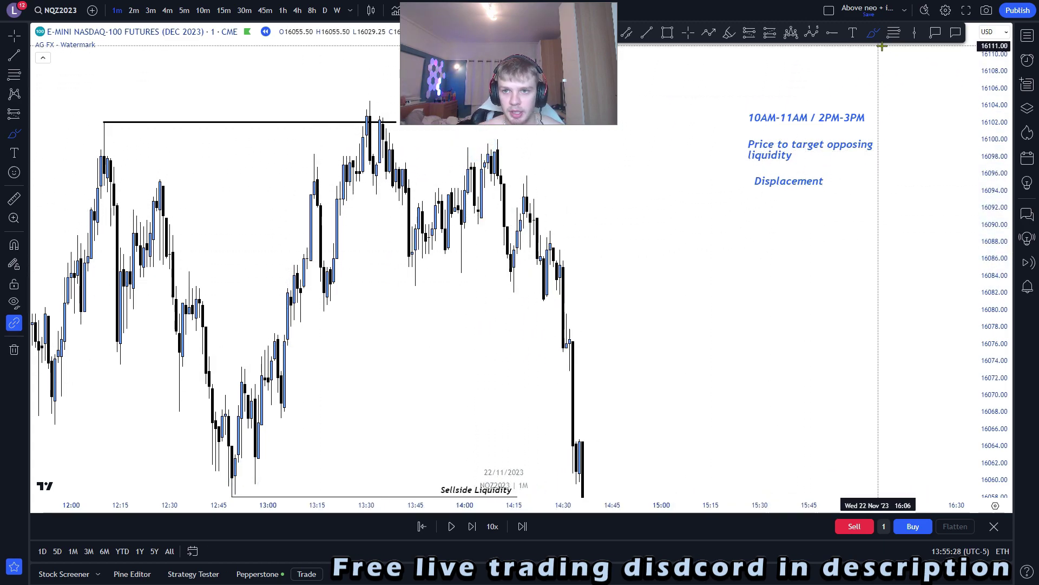
Step: Place a dashed vertical line on the chart at 14:00 to mark the session start
{"action": "left_click", "coordinate": [915, 34]}
{"action": "left_click", "coordinate": [465, 267]}
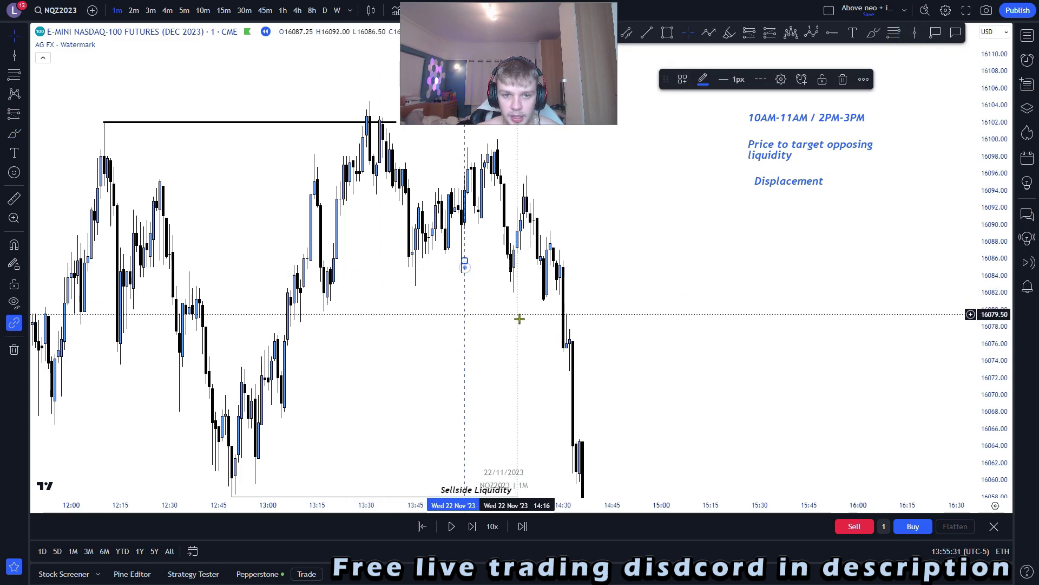
{"action": "left_click", "coordinate": [521, 321]}
{"action": "left_click", "coordinate": [465, 339]}
Step: Set the thickness of the 14:00 vertical line to 4px
{"action": "left_click", "coordinate": [738, 79]}
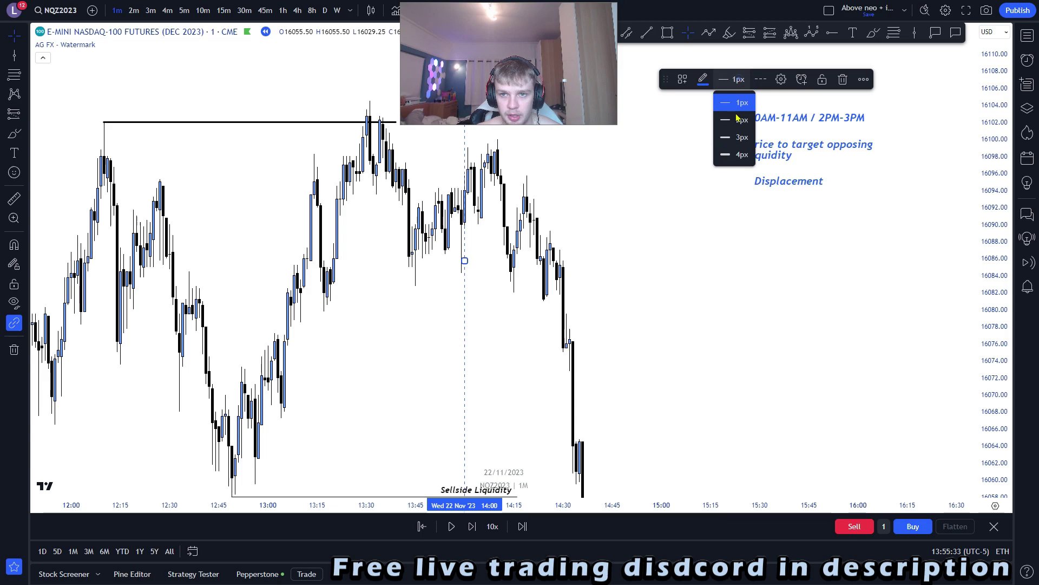
{"action": "left_click", "coordinate": [739, 117]}
{"action": "left_click", "coordinate": [666, 245]}
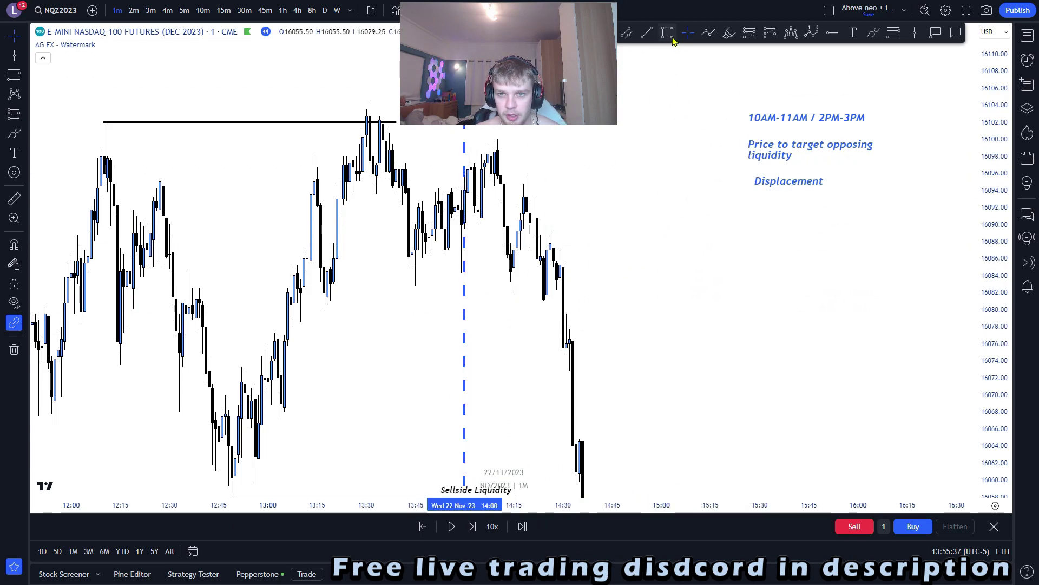
Step: Add a second dashed vertical line and position it at 15:00 to mark the session end
{"action": "left_click", "coordinate": [853, 33]}
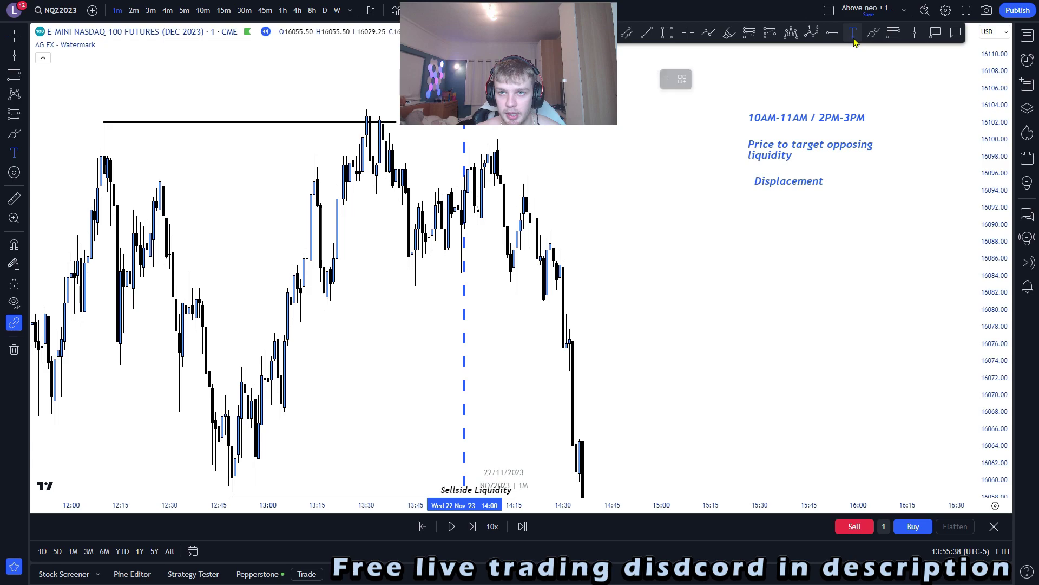
{"action": "left_click", "coordinate": [915, 34]}
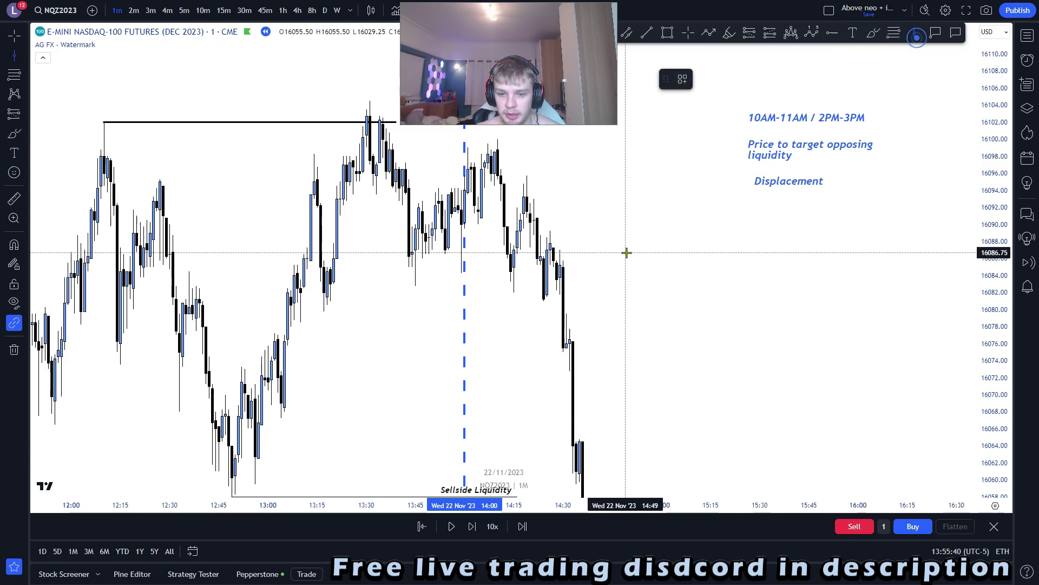
{"action": "left_click", "coordinate": [666, 254]}
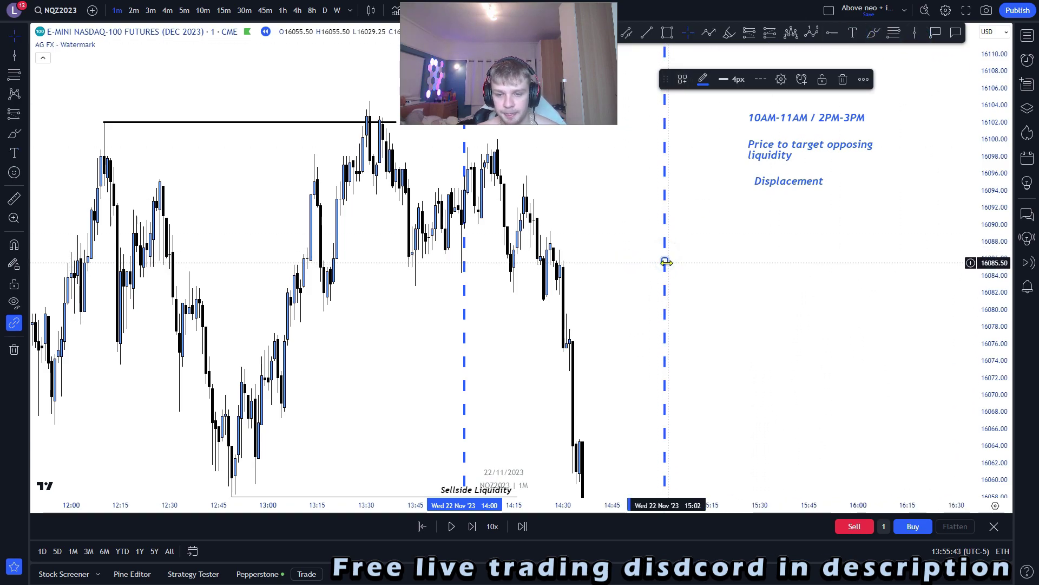
{"action": "left_click_drag", "start_coordinate": [666, 262], "coordinate": [663, 262]}
{"action": "left_click", "coordinate": [724, 301]}
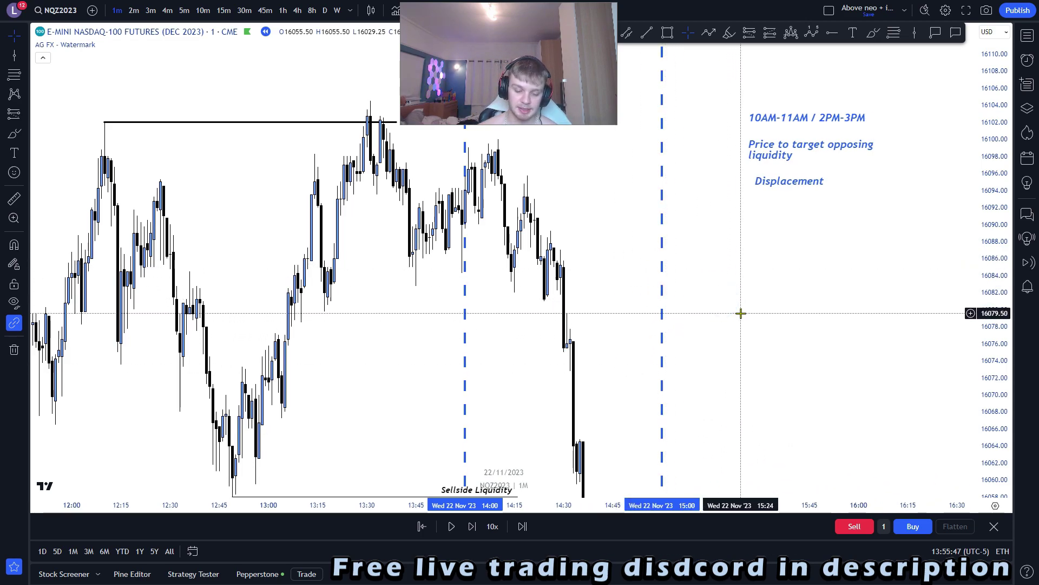
Step: Extend the "Sellside Liquidity" line to the candle that trades down through it
{"action": "left_click_drag", "start_coordinate": [754, 308], "coordinate": [824, 386]}
{"action": "left_click", "coordinate": [760, 387]}
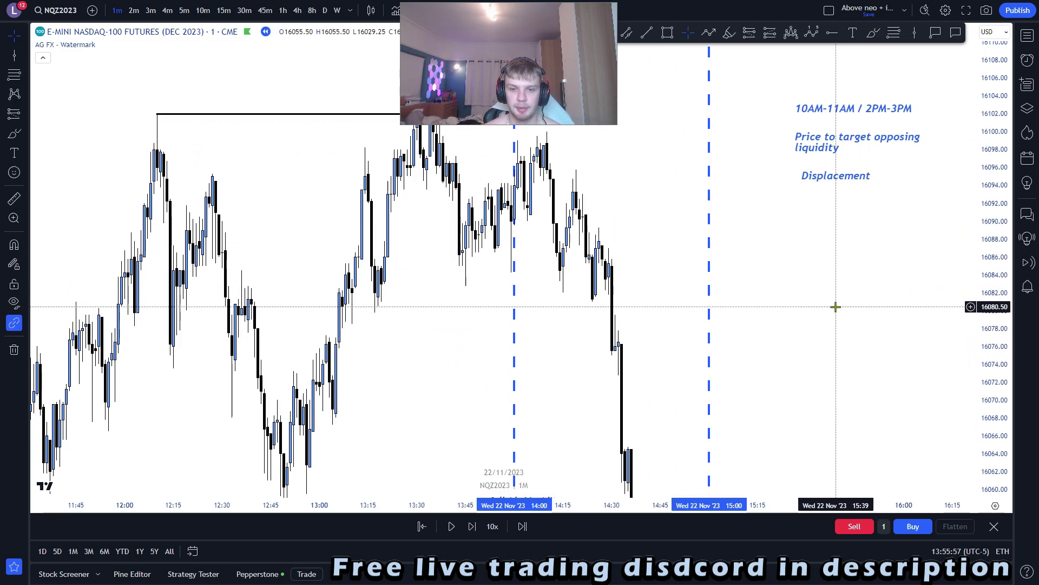
{"action": "left_click_drag", "start_coordinate": [675, 372], "coordinate": [670, 357]}
{"action": "scroll", "coordinate": [666, 359], "scroll_direction": "down", "scroll_amount": 1}
{"action": "scroll", "coordinate": [644, 379], "scroll_direction": "up", "scroll_amount": 1}
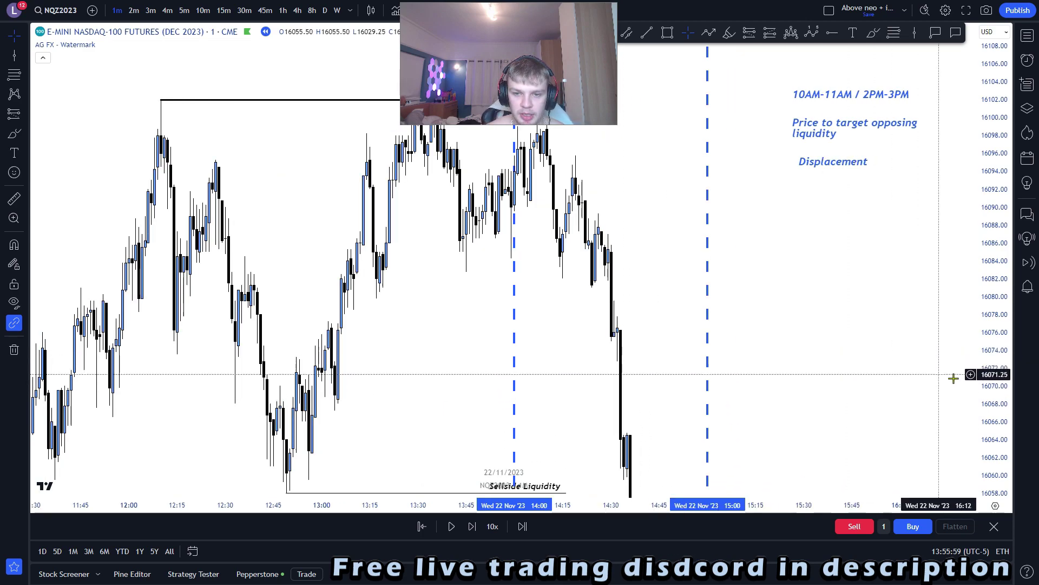
{"action": "left_click_drag", "start_coordinate": [995, 380], "coordinate": [994, 403]}
{"action": "left_click_drag", "start_coordinate": [872, 397], "coordinate": [850, 398]}
{"action": "left_click_drag", "start_coordinate": [587, 439], "coordinate": [583, 416]}
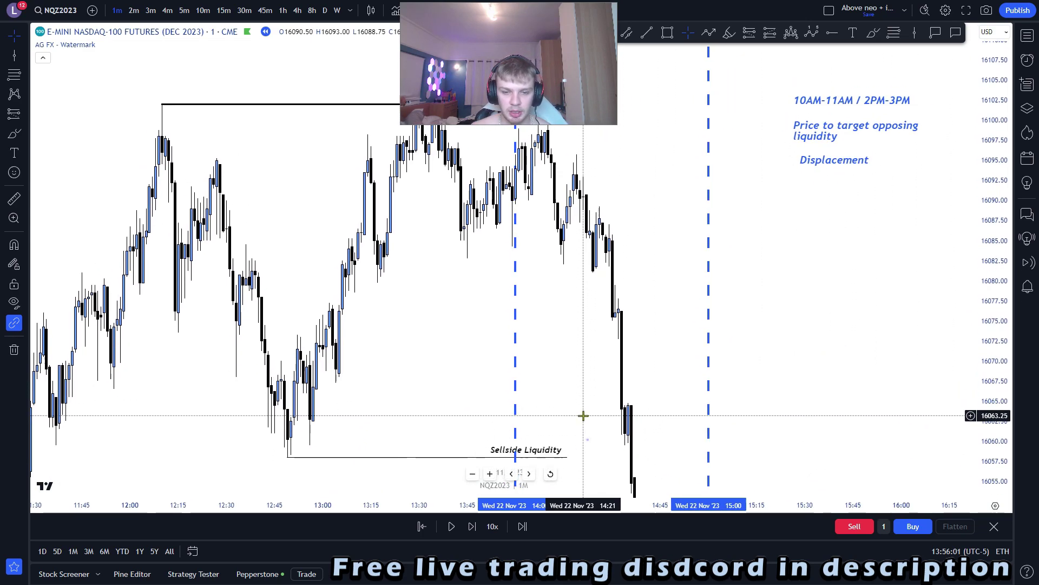
{"action": "left_click_drag", "start_coordinate": [566, 458], "coordinate": [632, 459]}
{"action": "left_click", "coordinate": [650, 460]}
Step: Draw a rectangle over the fair value gap left by the displacement, between about 16092.75 and 16089.75
{"action": "left_click_drag", "start_coordinate": [893, 317], "coordinate": [825, 296]}
{"action": "left_click_drag", "start_coordinate": [810, 337], "coordinate": [792, 382]}
{"action": "left_click_drag", "start_coordinate": [596, 232], "coordinate": [600, 251]}
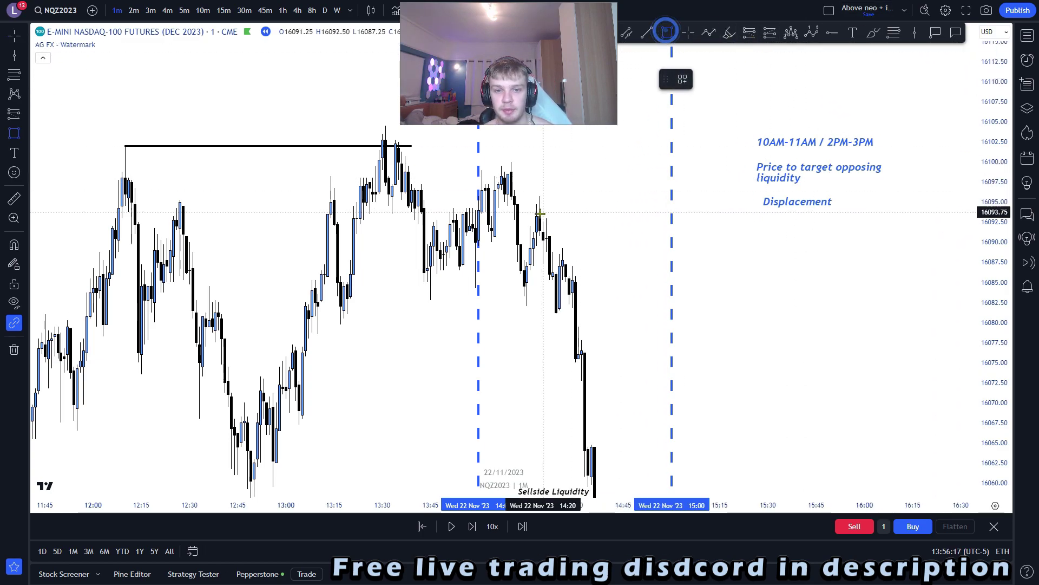
{"action": "mouse_move", "coordinate": [514, 221]}
{"action": "left_mouse_down"}
{"action": "mouse_move", "coordinate": [566, 244]}
{"action": "mouse_move", "coordinate": [591, 232]}
{"action": "left_mouse_up"}
{"action": "left_click", "coordinate": [736, 246]}
Step: Align the "Displacement" note with the notes above and add a text note "Fair value gap to be created and traded into" below it
{"action": "left_click_drag", "start_coordinate": [775, 199], "coordinate": [768, 200]}
{"action": "left_click", "coordinate": [810, 232]}
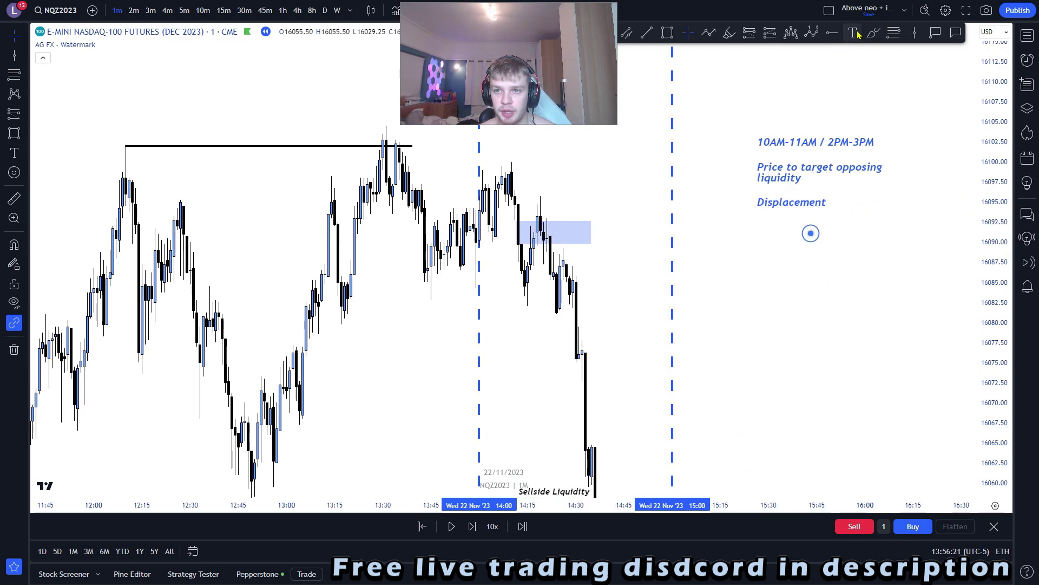
{"action": "left_click", "coordinate": [762, 222]}
{"action": "type", "text": "Fair value gap to be created"}
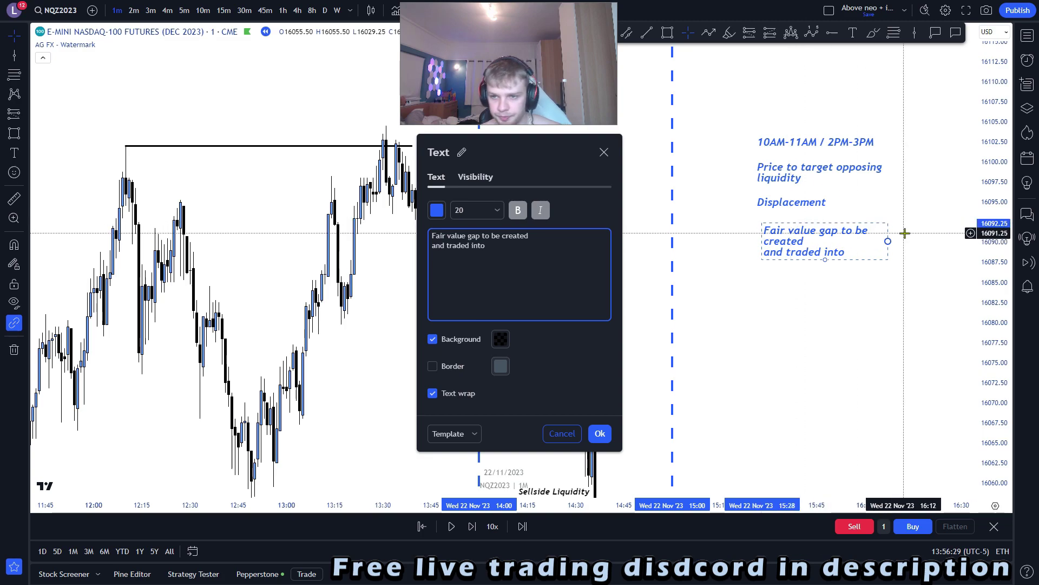
Step: Widen the fair value gap note to wrap onto two lines and align it directly under the "Displacement" note
{"action": "left_click_drag", "start_coordinate": [889, 240], "coordinate": [922, 239]}
{"action": "left_click", "coordinate": [874, 297]}
{"action": "left_click_drag", "start_coordinate": [845, 235], "coordinate": [828, 218]}
{"action": "left_click", "coordinate": [813, 277]}
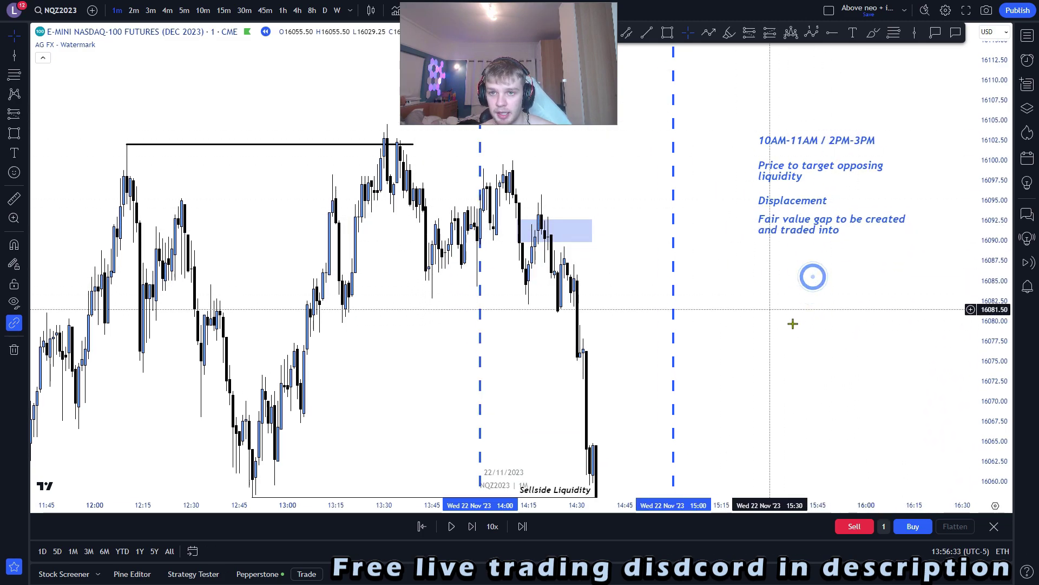
Step: Draw a rectangle around the four setup rule notes and adjust it to frame them evenly
{"action": "left_click", "coordinate": [668, 33]}
{"action": "left_click", "coordinate": [751, 136]}
{"action": "left_click_drag", "start_coordinate": [951, 304], "coordinate": [915, 251]}
{"action": "left_click_drag", "start_coordinate": [833, 136], "coordinate": [833, 125]}
{"action": "left_click", "coordinate": [929, 187]}
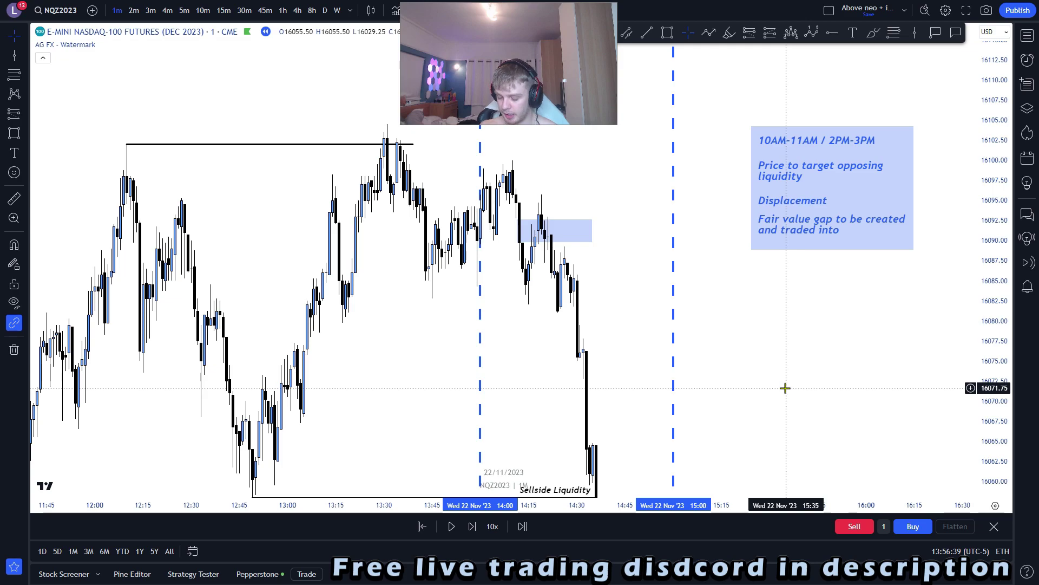
{"action": "mouse_move", "coordinate": [776, 374]}
{"action": "left_mouse_down"}
{"action": "mouse_move", "coordinate": [783, 353]}
{"action": "mouse_move", "coordinate": [785, 388]}
{"action": "left_mouse_up"}
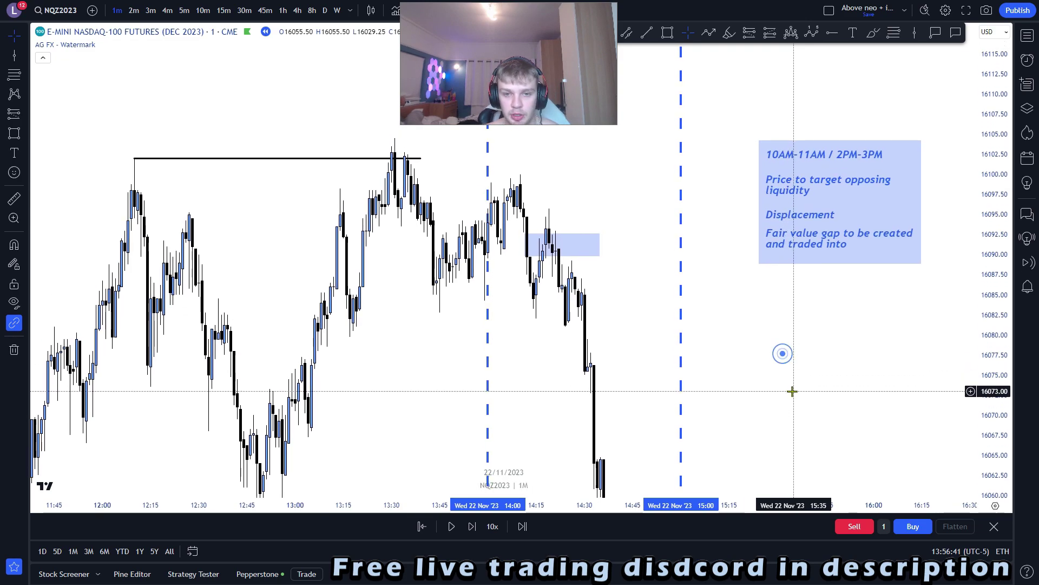
{"action": "left_click_drag", "start_coordinate": [851, 375], "coordinate": [824, 371]}
{"action": "left_click_drag", "start_coordinate": [998, 349], "coordinate": [991, 329]}
{"action": "scroll", "coordinate": [920, 352], "scroll_direction": "down", "scroll_amount": 1}
{"action": "scroll", "coordinate": [877, 375], "scroll_direction": "up", "scroll_amount": 1}
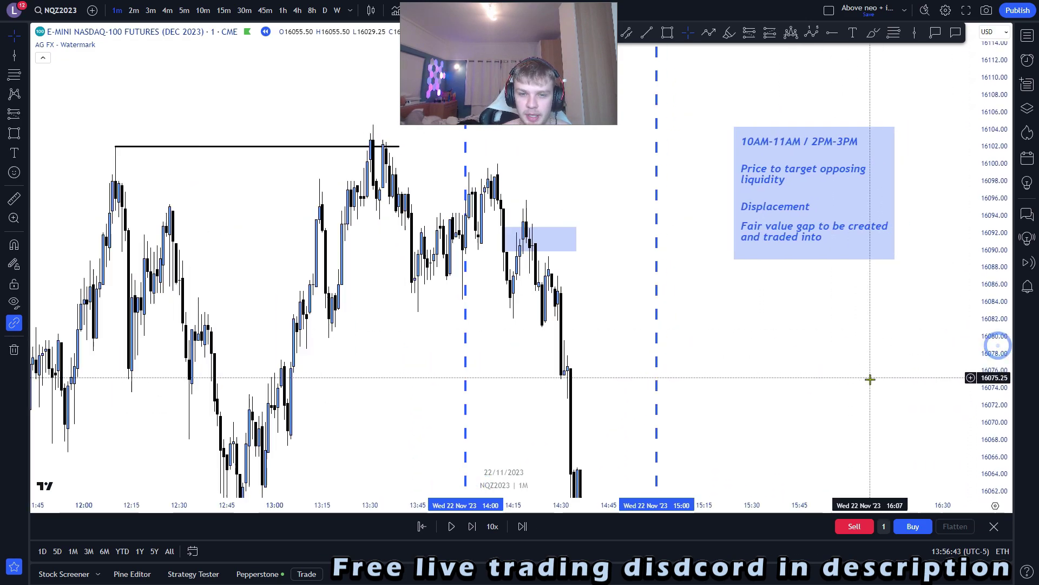
{"action": "left_click_drag", "start_coordinate": [851, 388], "coordinate": [871, 370]}
{"action": "left_click_drag", "start_coordinate": [994, 301], "coordinate": [987, 321]}
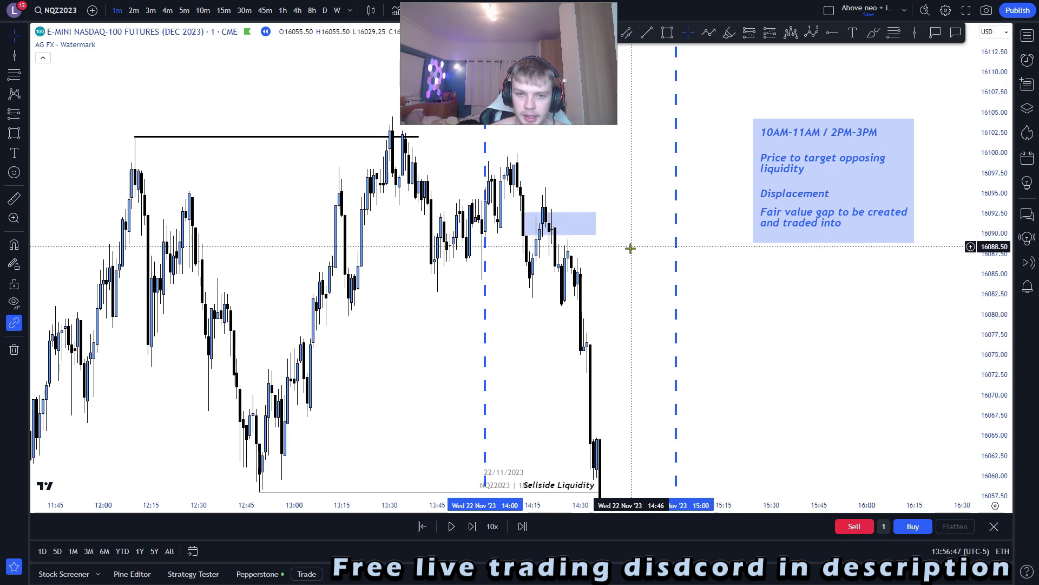
{"action": "left_click", "coordinate": [593, 224]}
{"action": "left_click_drag", "start_coordinate": [618, 267], "coordinate": [614, 274]}
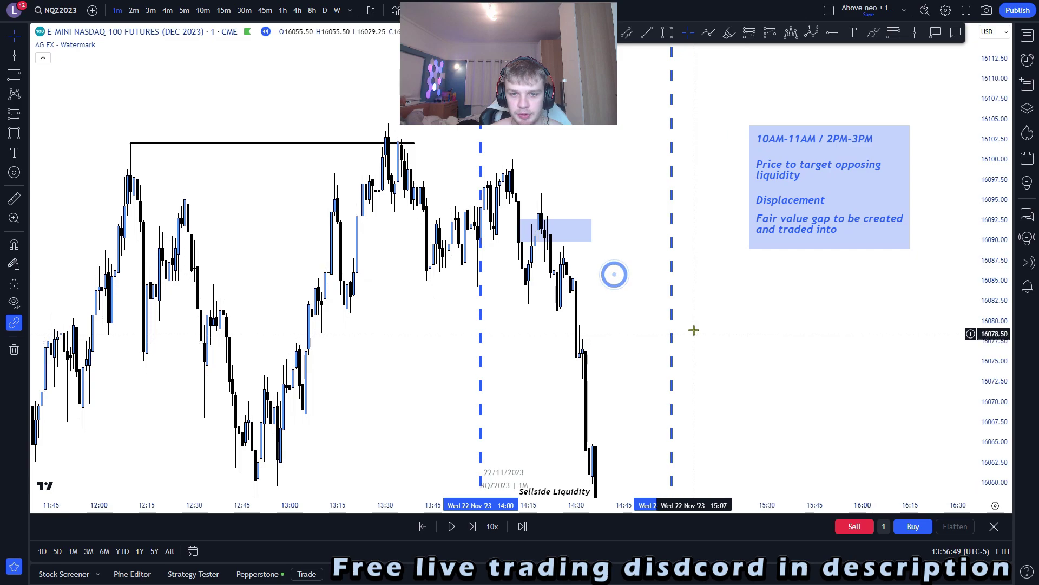
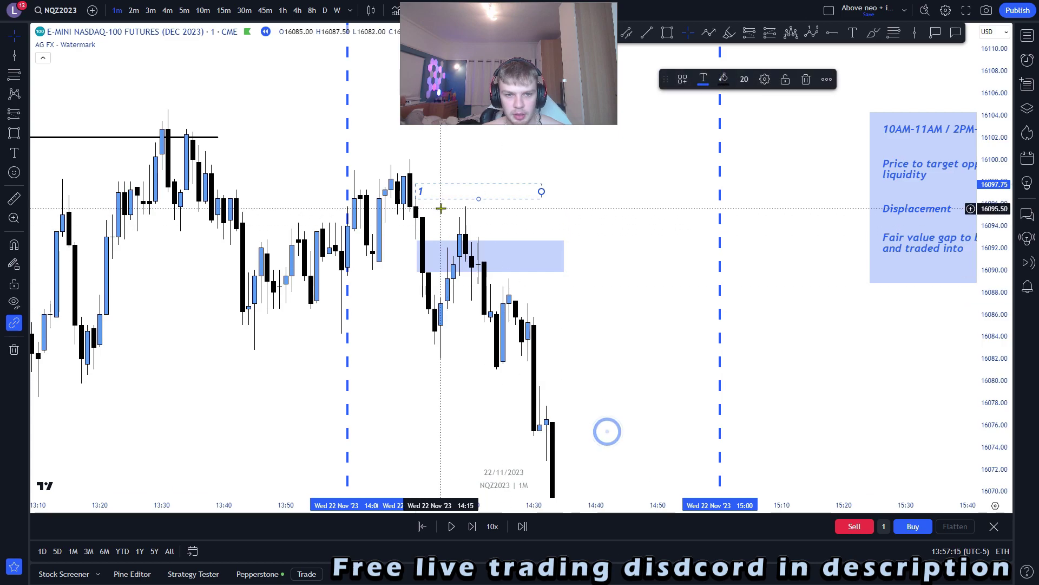
Step: Duplicate the "1" candle label, place the copy just below it beside the second candle, and change its text to "2"
{"action": "left_click_drag", "start_coordinate": [438, 173], "coordinate": [444, 199]}
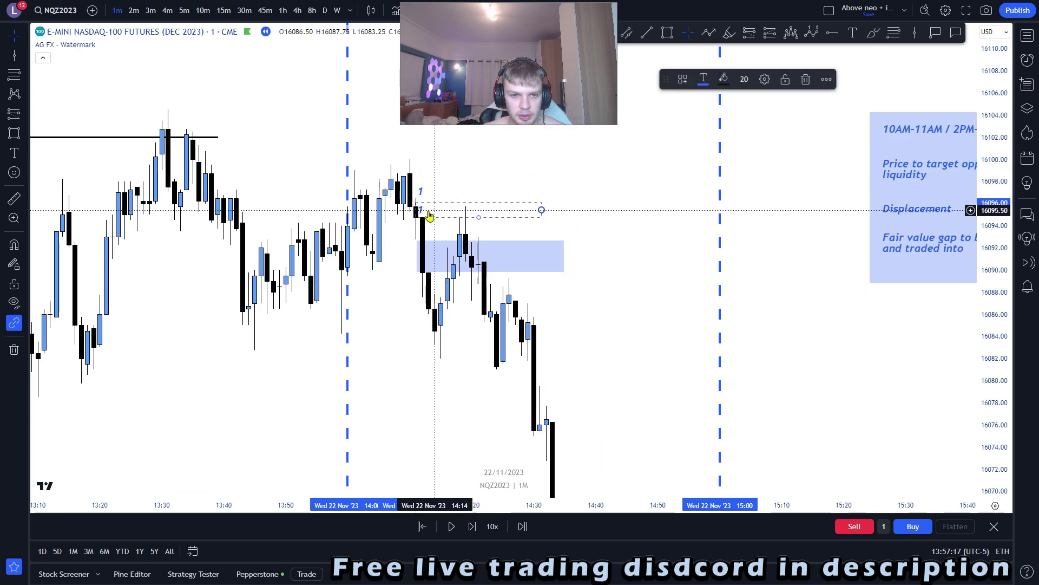
{"action": "double_click", "coordinate": [430, 212]}
{"action": "left_click", "coordinate": [600, 434]}
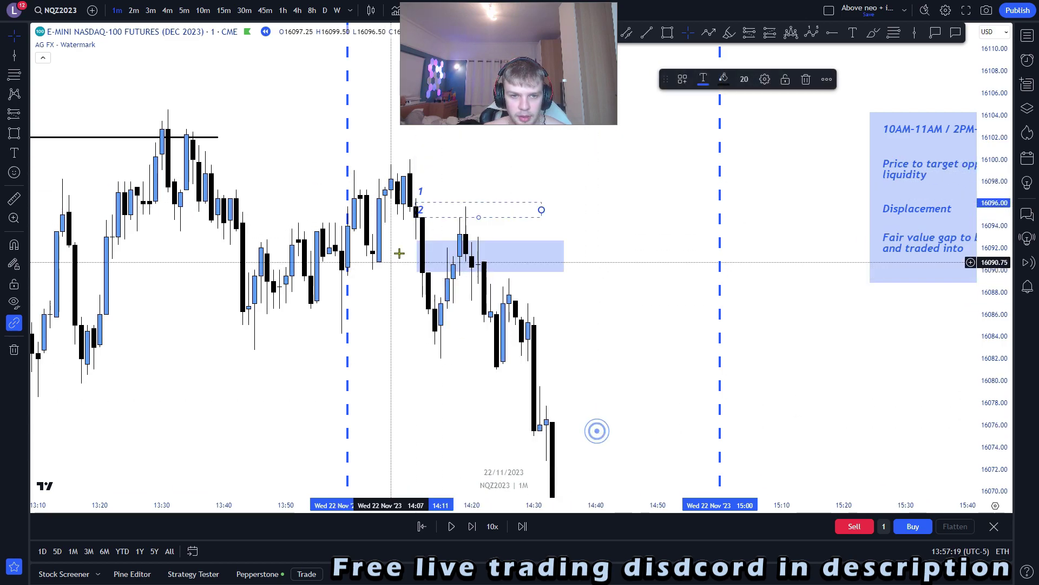
Step: Add a text label "3" beside the third candle of the fair value gap
{"action": "left_click", "coordinate": [852, 36]}
{"action": "left_click", "coordinate": [432, 258]}
{"action": "type", "text": "3"}
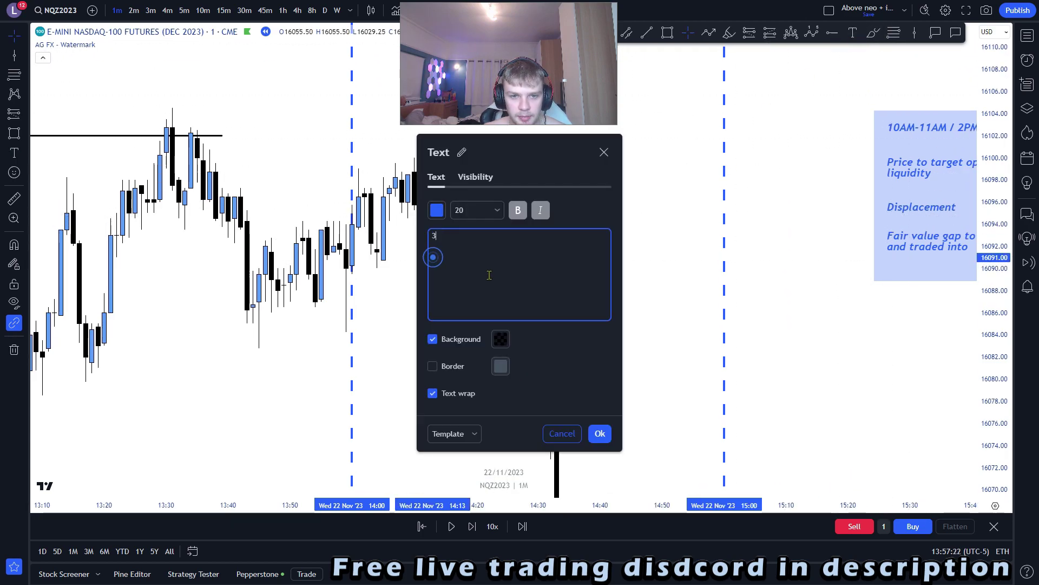
{"action": "left_click", "coordinate": [601, 435]}
{"action": "left_click", "coordinate": [411, 327]}
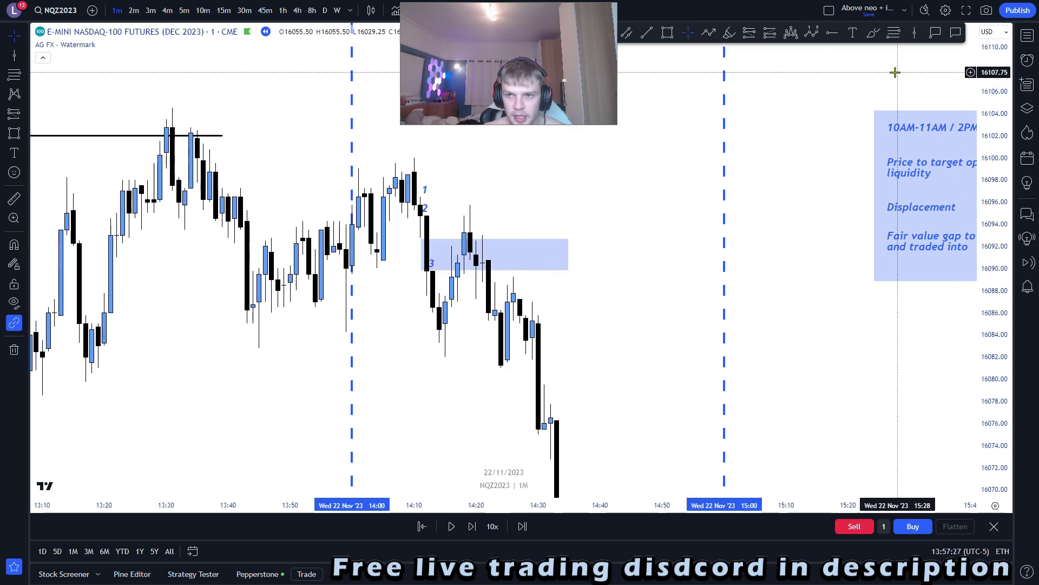
Step: Delete the rectangle covering the fair value gap
{"action": "left_click", "coordinate": [563, 253]}
{"action": "key", "text": "Delete"}
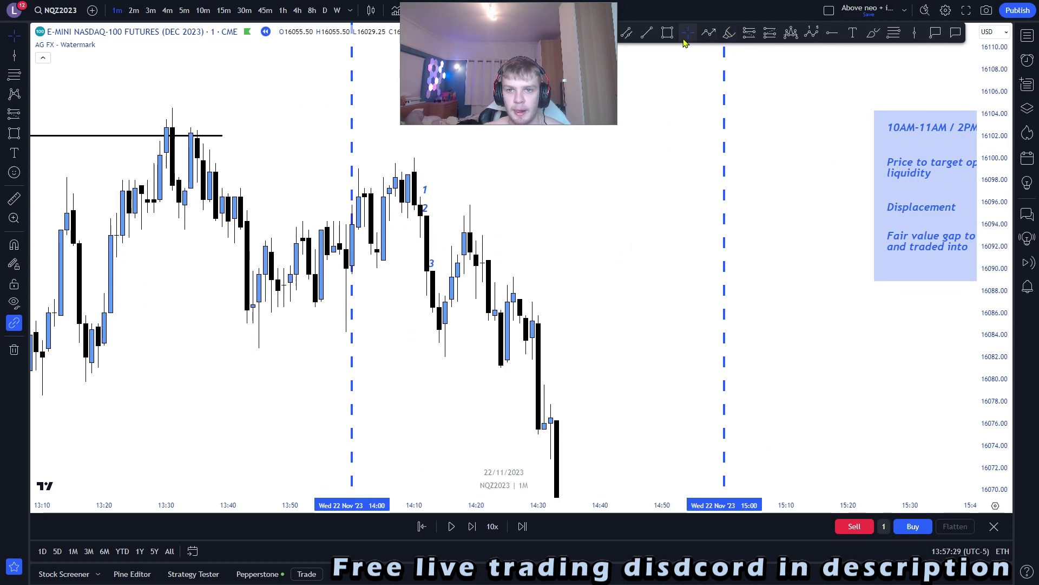
Step: Draw two short horizontal trend lines marking the fair value gap's edges, at the first candle's low and the third candle's high
{"action": "left_click", "coordinate": [651, 33]}
{"action": "left_click", "coordinate": [452, 240]}
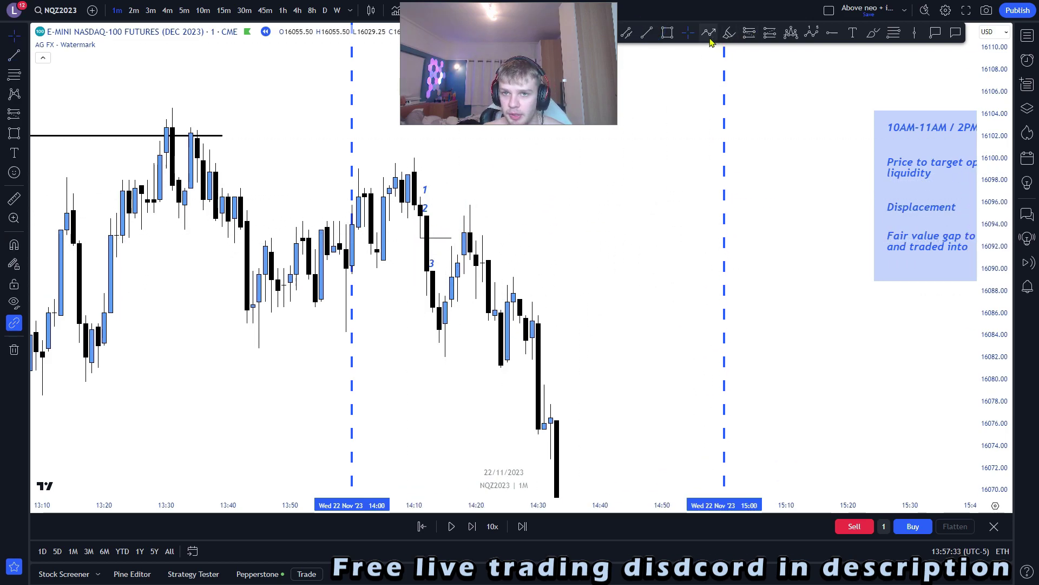
{"action": "key", "text": "ctrl"}
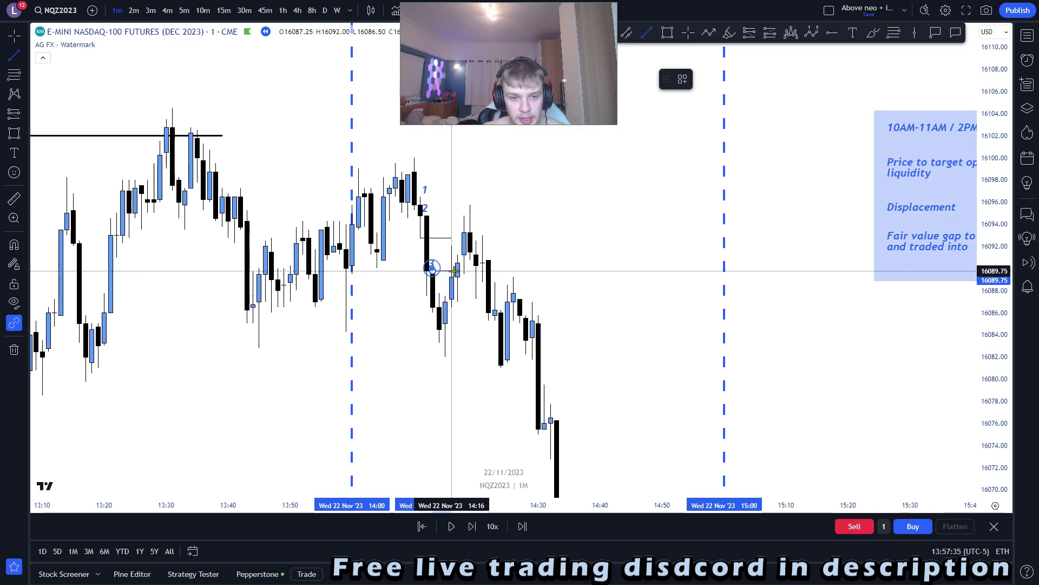
{"action": "left_click", "coordinate": [451, 271]}
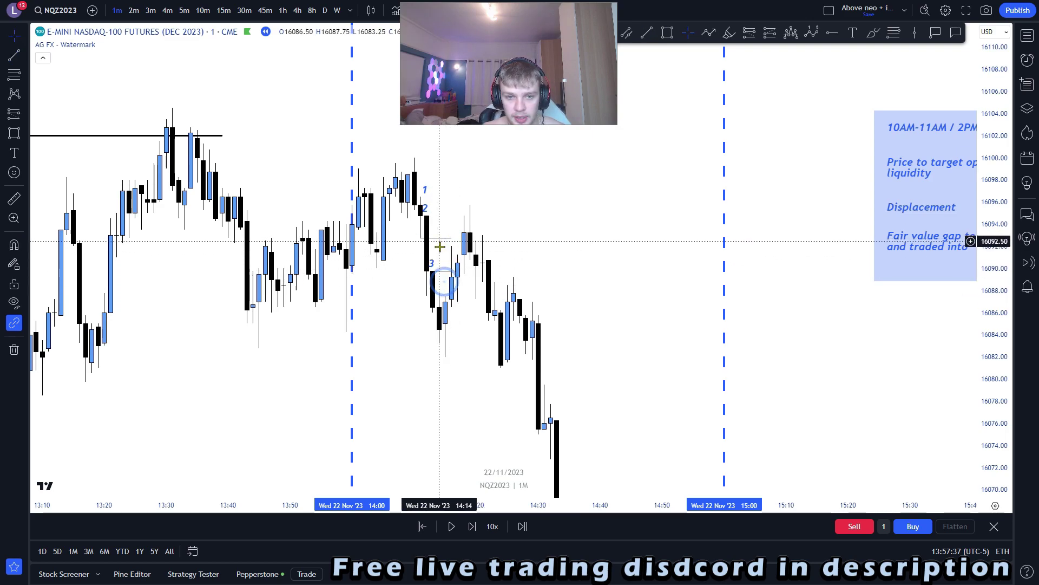
Step: Examine the price move from the marked fair value gap down to the sellside liquidity line
{"action": "left_click", "coordinate": [873, 33]}
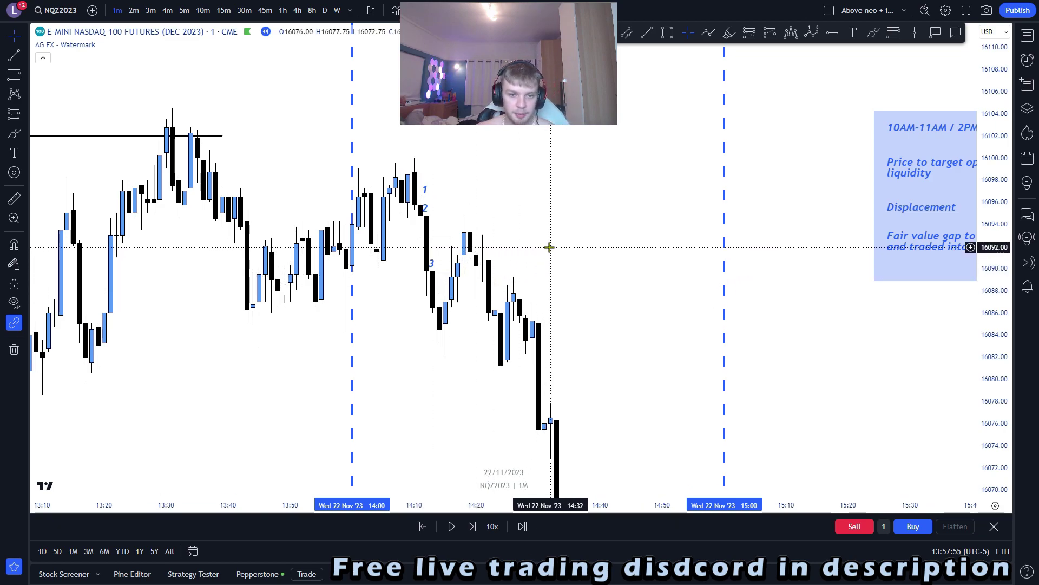
{"action": "left_click_drag", "start_coordinate": [470, 366], "coordinate": [473, 352]}
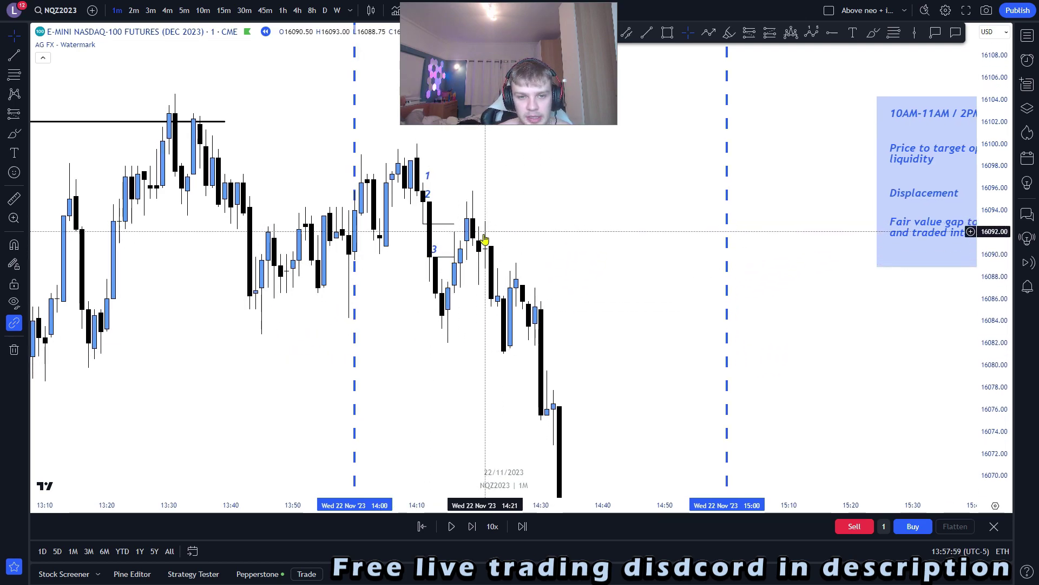
{"action": "left_click_drag", "start_coordinate": [572, 233], "coordinate": [592, 237]}
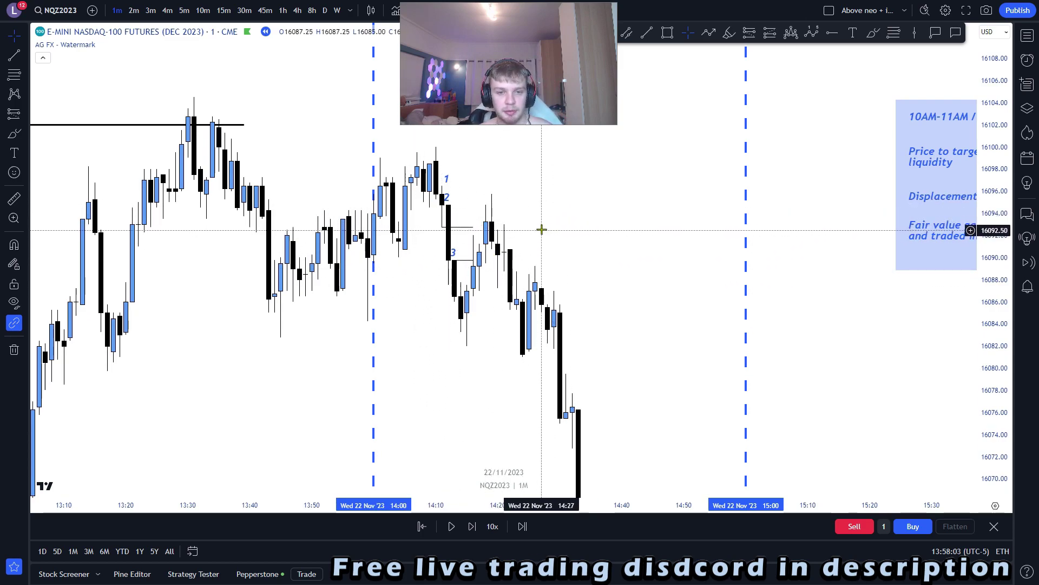
{"action": "left_click_drag", "start_coordinate": [541, 216], "coordinate": [557, 195]}
{"action": "left_click_drag", "start_coordinate": [1005, 308], "coordinate": [1003, 380]}
{"action": "scroll", "coordinate": [866, 360], "scroll_direction": "down", "scroll_amount": 2}
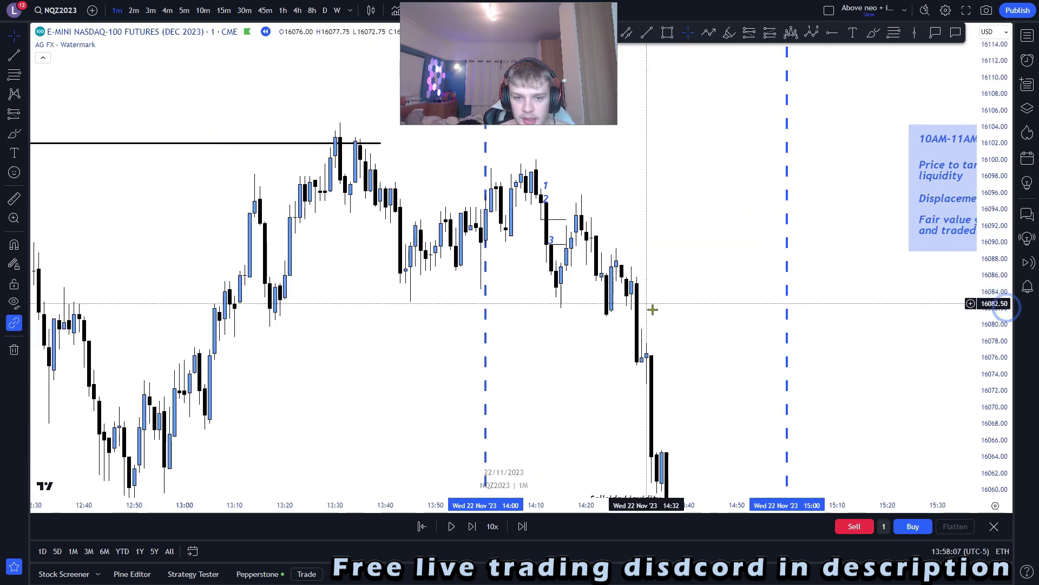
{"action": "left_click_drag", "start_coordinate": [680, 316], "coordinate": [598, 147]}
{"action": "left_click_drag", "start_coordinate": [993, 276], "coordinate": [990, 372]}
{"action": "scroll", "coordinate": [868, 363], "scroll_direction": "down", "scroll_amount": 1}
{"action": "scroll", "coordinate": [850, 368], "scroll_direction": "up", "scroll_amount": 3}
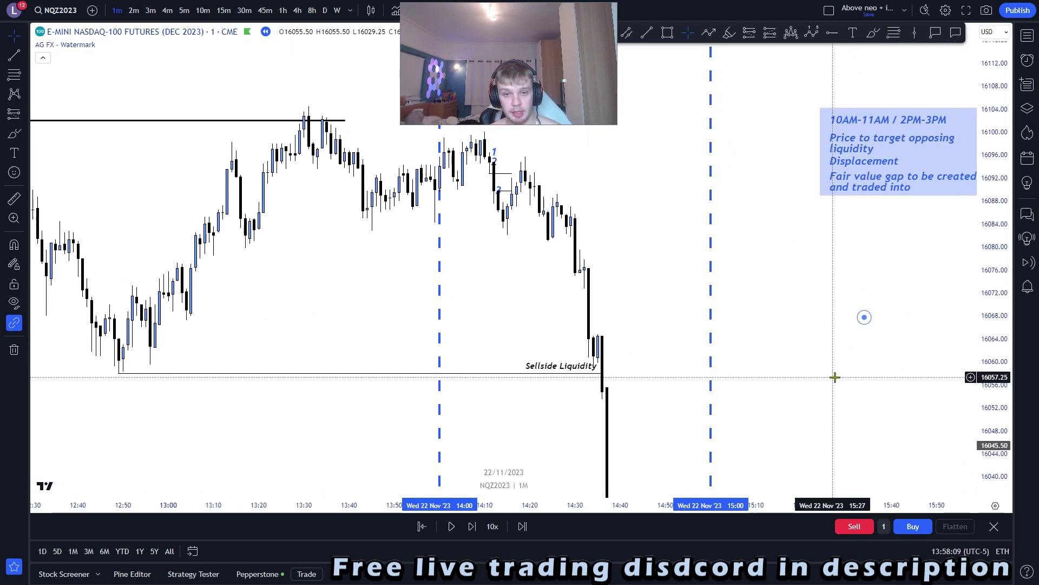
{"action": "left_click_drag", "start_coordinate": [822, 306], "coordinate": [898, 378]}
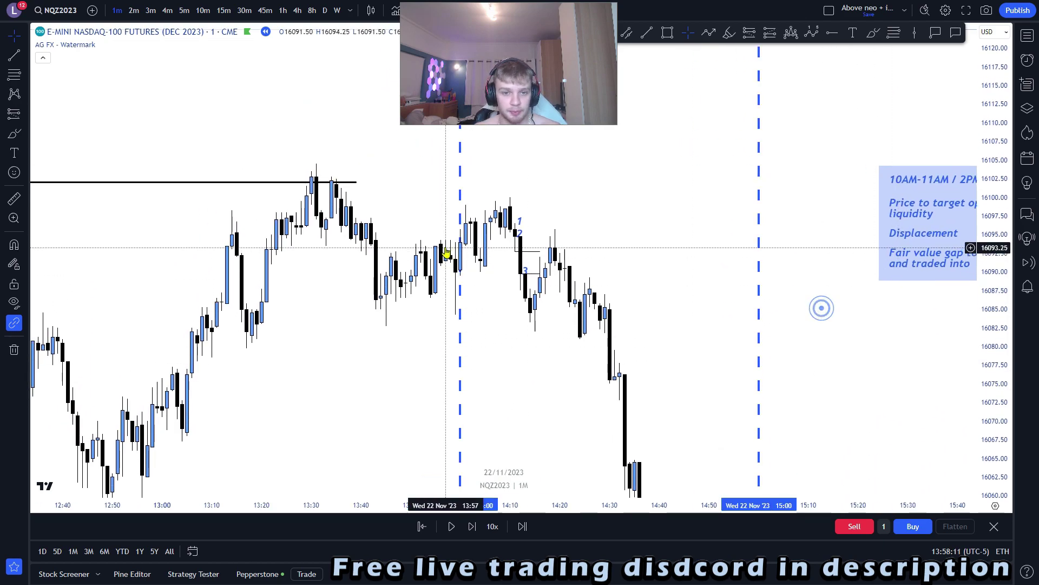
Step: Delete the 1, 2 and 3 candle labels and the two short lines marking the fair value gap
{"action": "left_click", "coordinate": [520, 223]}
{"action": "key", "text": "Delete"}
{"action": "left_click", "coordinate": [520, 234]}
{"action": "key", "text": "Delete"}
{"action": "left_click", "coordinate": [529, 274]}
{"action": "key", "text": "Delete"}
{"action": "left_click", "coordinate": [525, 271]}
{"action": "key", "text": "Delete"}
{"action": "left_click", "coordinate": [533, 252]}
{"action": "key", "text": "Delete"}
Step: Examine the candles around the 14:00 session line and the sell-off that follows, looking for another fair value gap
{"action": "left_click_drag", "start_coordinate": [559, 271], "coordinate": [541, 263]}
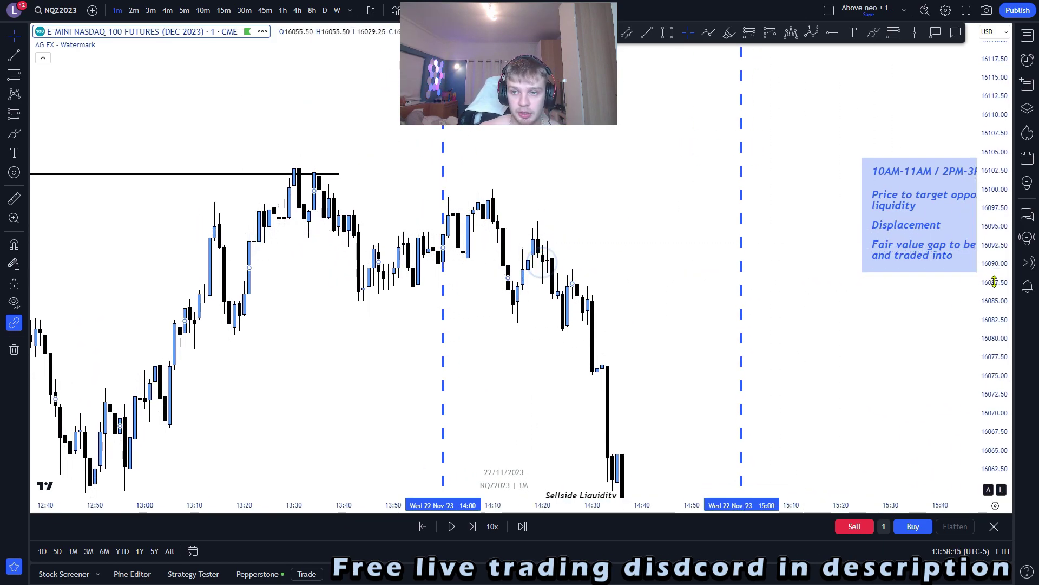
{"action": "left_click_drag", "start_coordinate": [990, 283], "coordinate": [991, 316]}
{"action": "left_click_drag", "start_coordinate": [937, 318], "coordinate": [912, 300]}
{"action": "scroll", "coordinate": [837, 261], "scroll_direction": "down", "scroll_amount": 1}
{"action": "left_click_drag", "start_coordinate": [662, 387], "coordinate": [647, 299]}
{"action": "scroll", "coordinate": [651, 311], "scroll_direction": "up", "scroll_amount": 1}
{"action": "left_click_drag", "start_coordinate": [659, 330], "coordinate": [658, 385]}
{"action": "left_click_drag", "start_coordinate": [993, 367], "coordinate": [993, 287]}
{"action": "left_click_drag", "start_coordinate": [932, 338], "coordinate": [944, 357]}
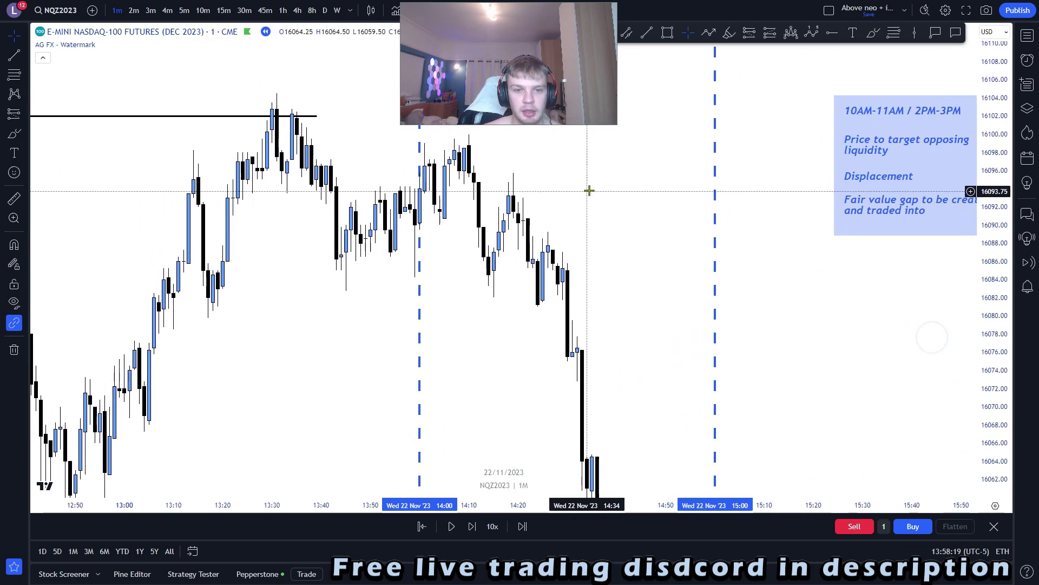
{"action": "left_click_drag", "start_coordinate": [580, 194], "coordinate": [583, 199]}
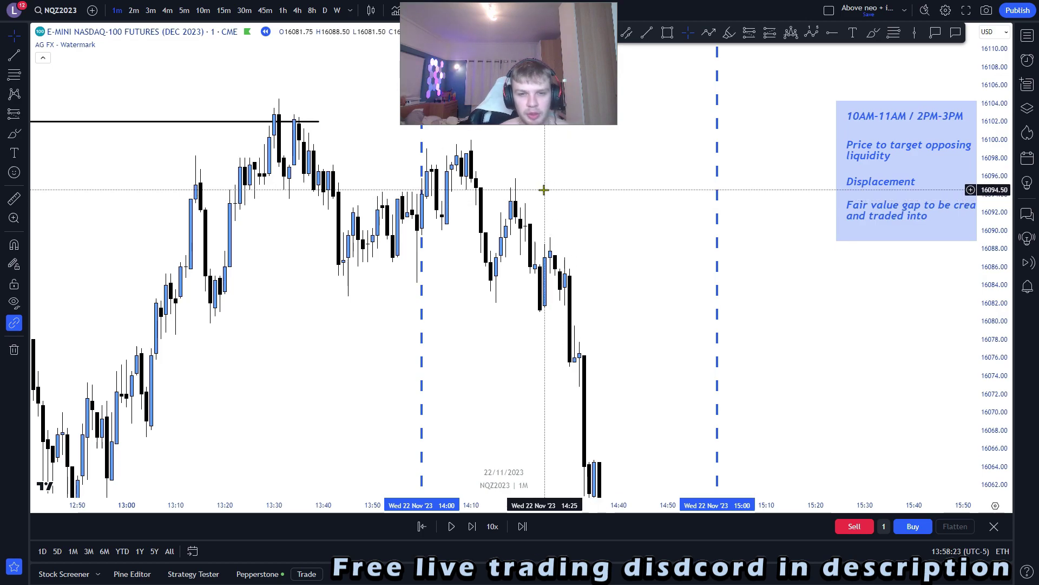
{"action": "left_click_drag", "start_coordinate": [999, 341], "coordinate": [984, 304]}
{"action": "left_click_drag", "start_coordinate": [835, 316], "coordinate": [863, 394]}
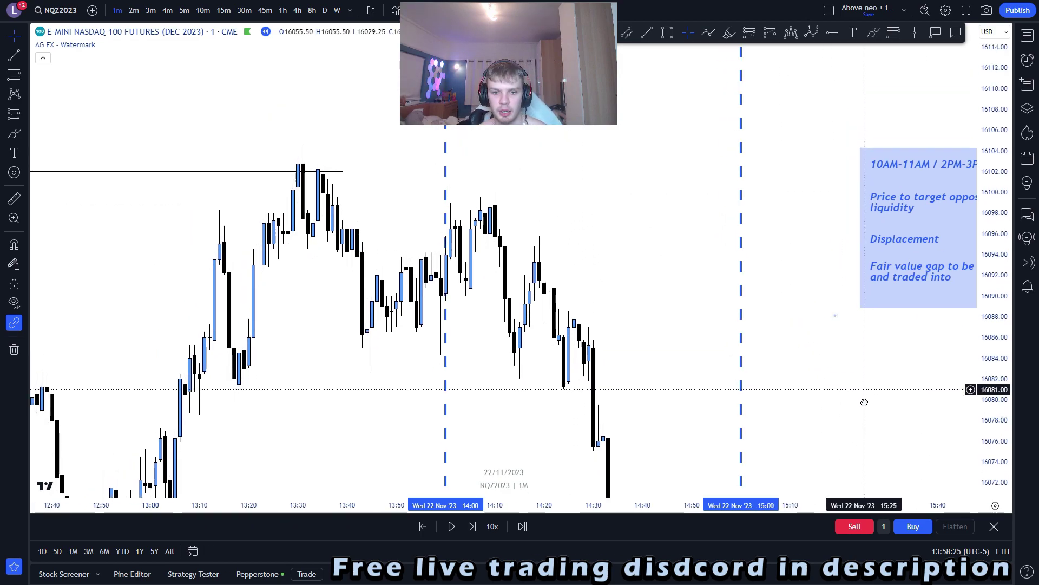
{"action": "left_click_drag", "start_coordinate": [615, 248], "coordinate": [579, 171]}
{"action": "left_click_drag", "start_coordinate": [976, 279], "coordinate": [976, 261]}
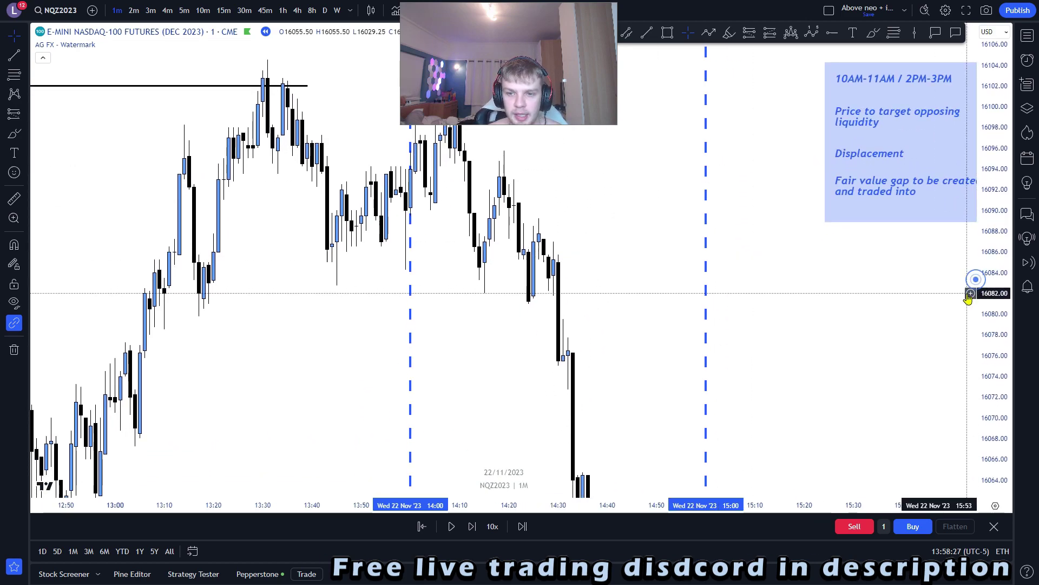
{"action": "scroll", "coordinate": [959, 283], "scroll_direction": "down", "scroll_amount": 1}
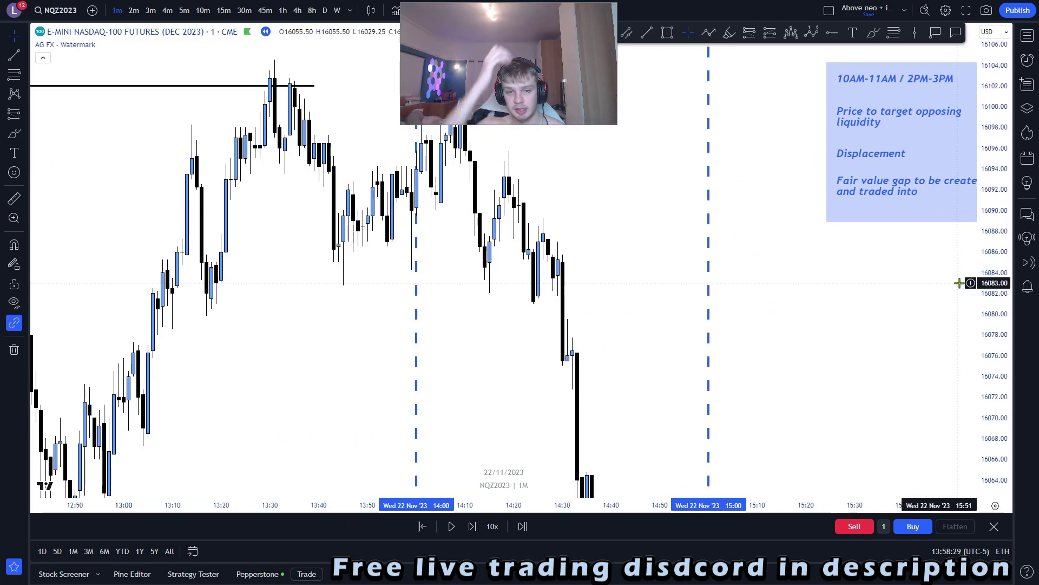
{"action": "left_click_drag", "start_coordinate": [901, 290], "coordinate": [902, 298]}
{"action": "left_click_drag", "start_coordinate": [592, 182], "coordinate": [614, 293]}
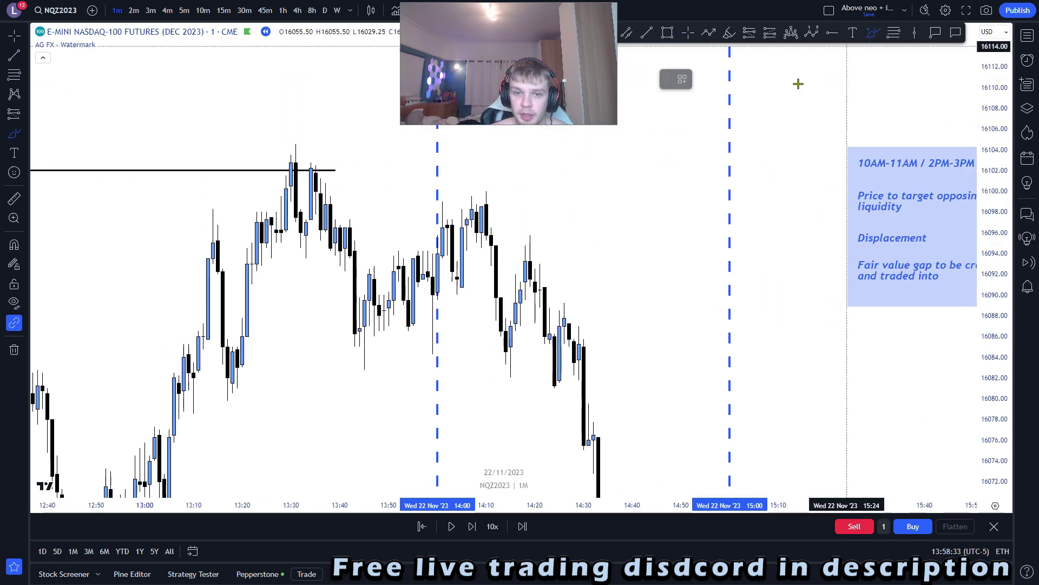
Step: Draw a small rectangle over the gap just after the 14:00 line, from about 16094.25 to 16093.25, ending at 14:12
{"action": "left_click_drag", "start_coordinate": [462, 248], "coordinate": [462, 252]}
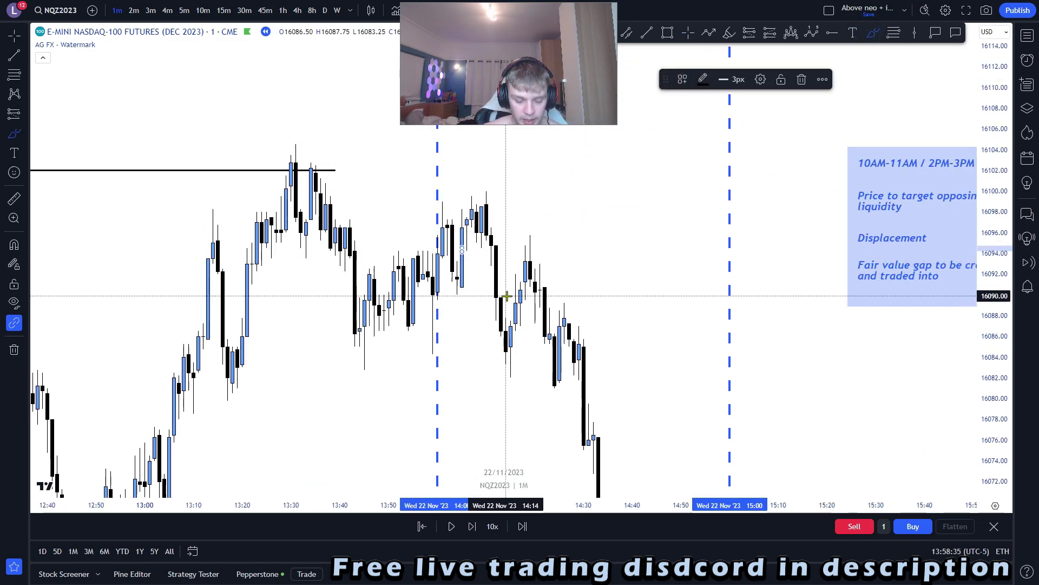
{"action": "key", "text": "Delete"}
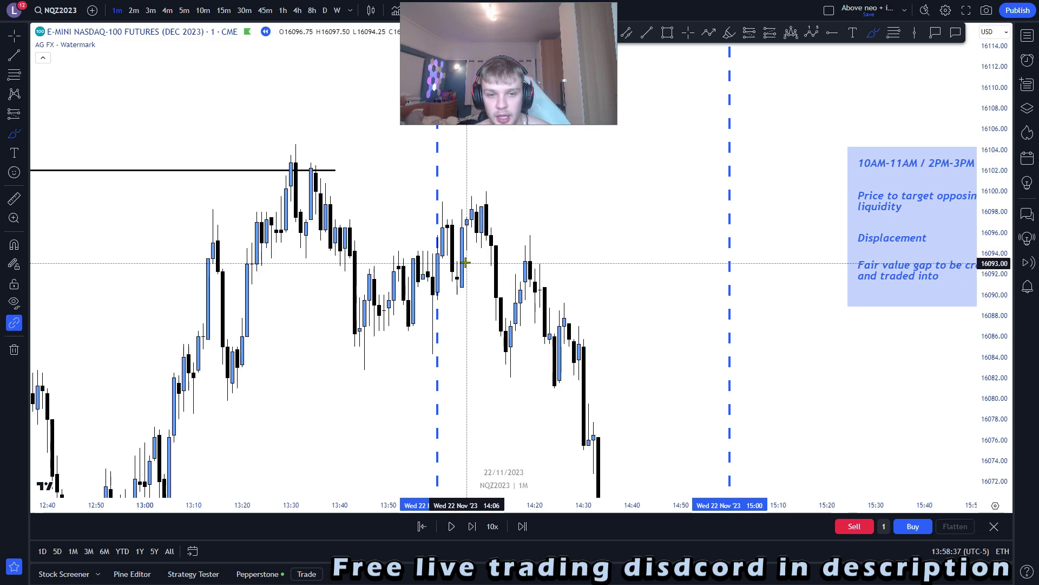
{"action": "left_click", "coordinate": [673, 36]}
{"action": "left_click", "coordinate": [459, 261], "text": "ctrl"}
{"action": "left_click", "coordinate": [473, 226], "text": "ctrl"}
{"action": "mouse_move", "coordinate": [473, 226]}
{"action": "left_mouse_down"}
{"action": "mouse_move", "coordinate": [472, 256]}
{"action": "mouse_move", "coordinate": [495, 254]}
{"action": "left_mouse_up"}
{"action": "left_click", "coordinate": [474, 304]}
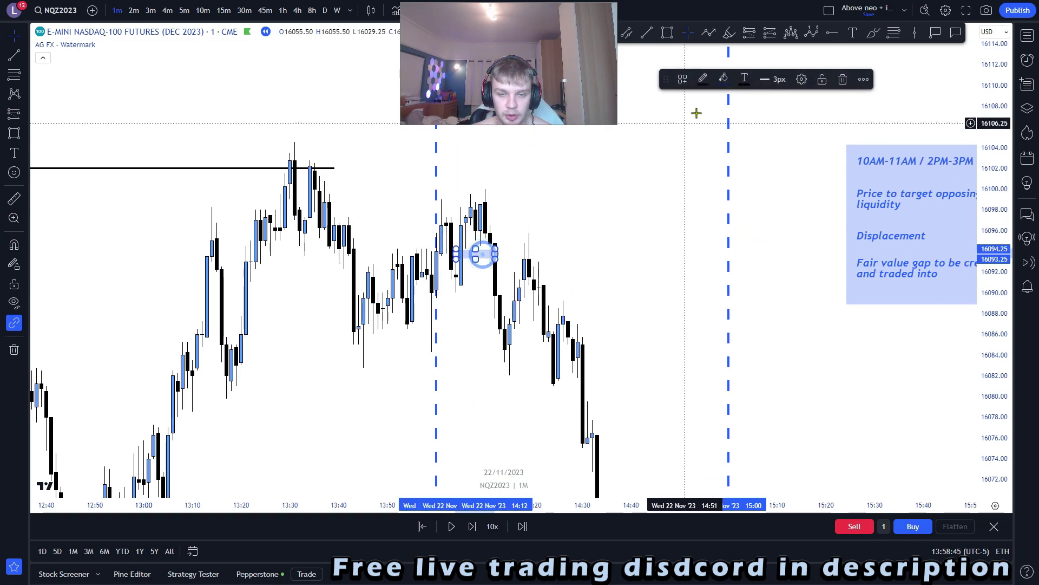
Step: Set the small gap rectangle's border colour to blue with 12% opacity
{"action": "left_click", "coordinate": [705, 80]}
{"action": "left_click", "coordinate": [778, 116]}
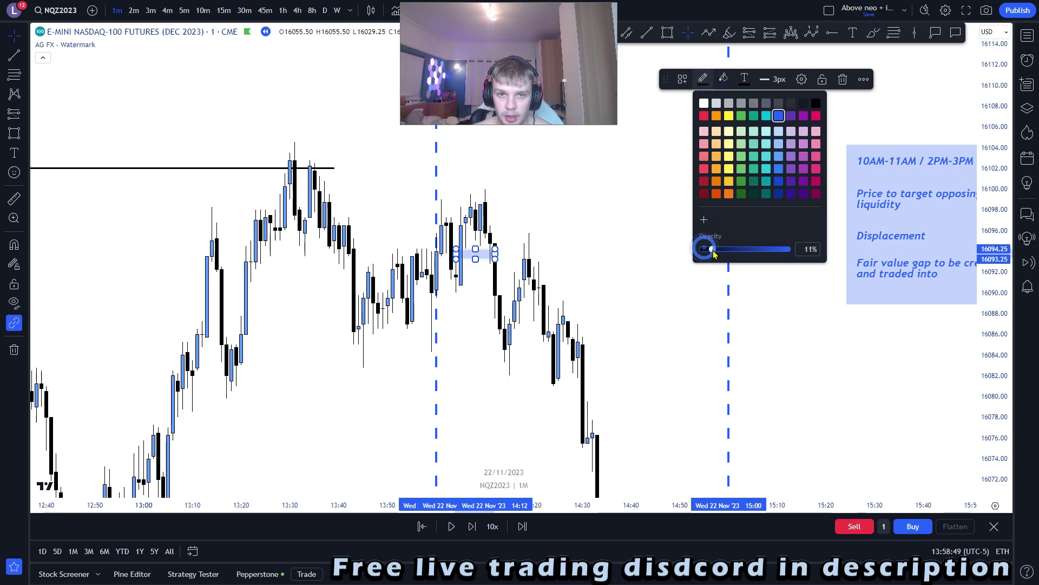
{"action": "left_click", "coordinate": [632, 249]}
{"action": "left_click", "coordinate": [497, 256]}
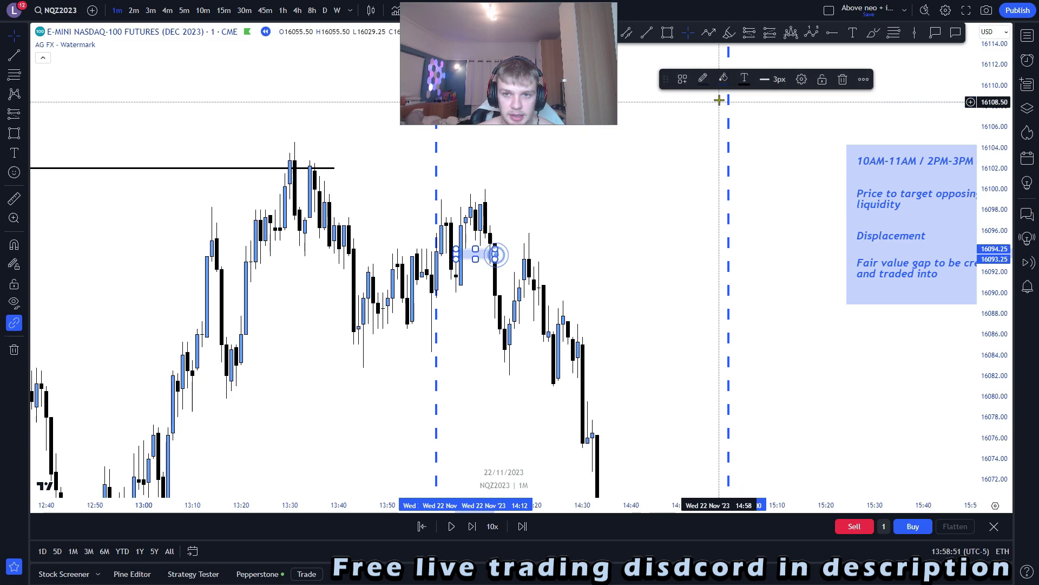
{"action": "left_click", "coordinate": [704, 79]}
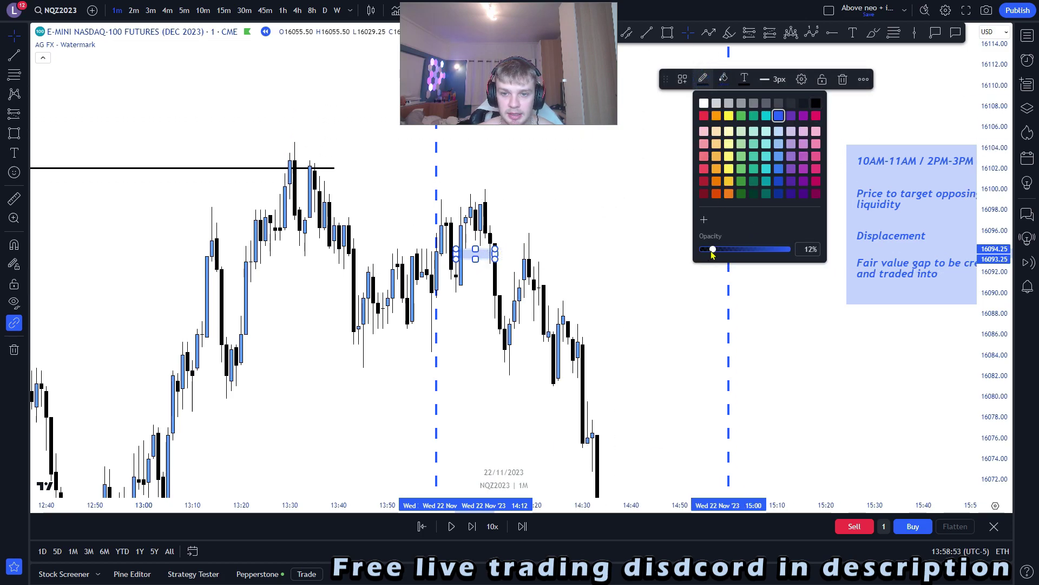
{"action": "left_click", "coordinate": [639, 262]}
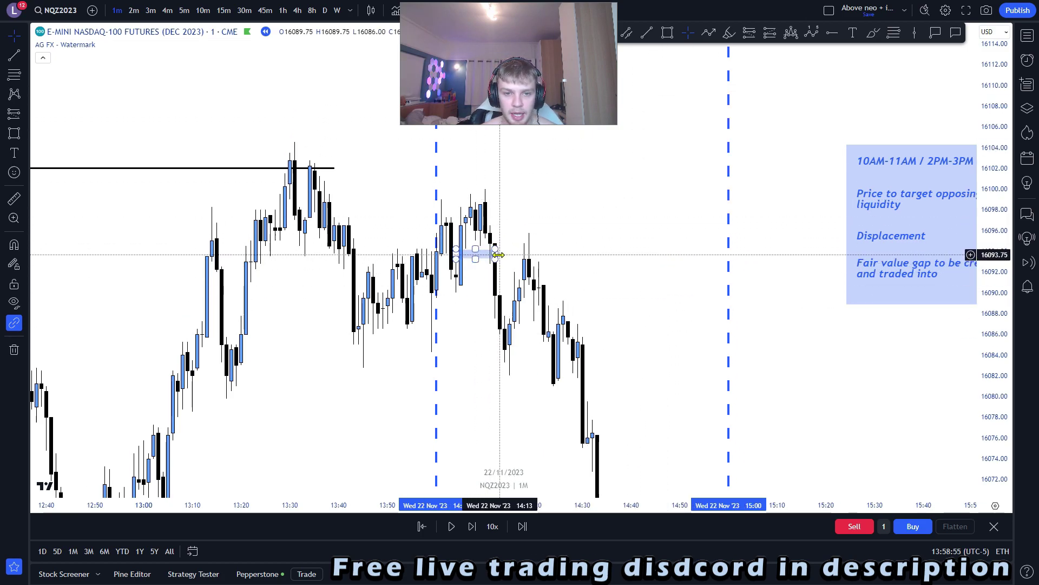
Step: Examine the gap rectangle after 14:00 in relation to the earlier high marked by the thick black line
{"action": "left_click_drag", "start_coordinate": [567, 240], "coordinate": [567, 250]}
{"action": "scroll", "coordinate": [564, 249], "scroll_direction": "down", "scroll_amount": 1}
{"action": "scroll", "coordinate": [546, 298], "scroll_direction": "up", "scroll_amount": 1}
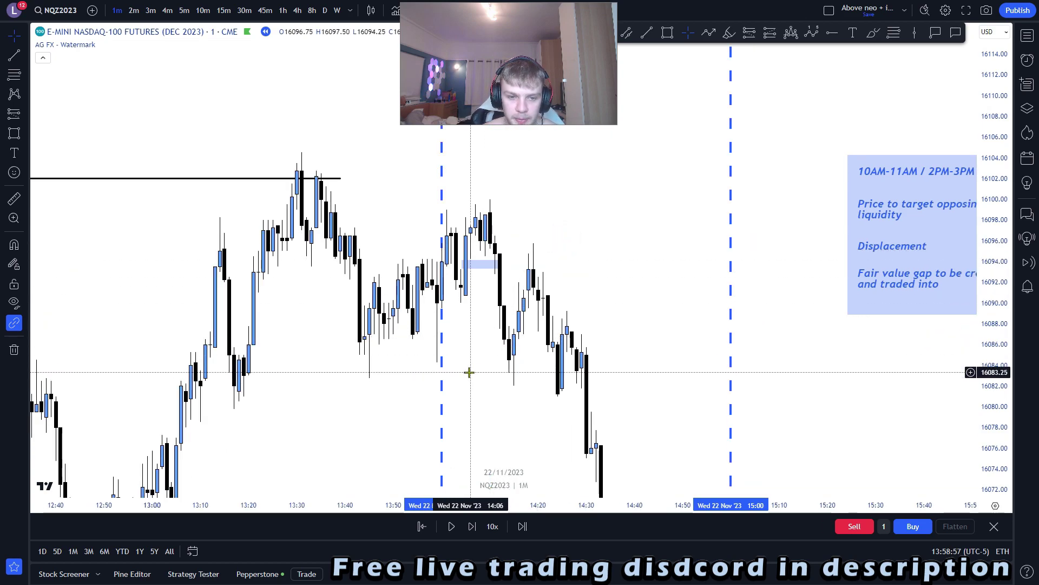
{"action": "left_click_drag", "start_coordinate": [469, 373], "coordinate": [473, 317]}
{"action": "left_click", "coordinate": [1014, 254]}
{"action": "left_click_drag", "start_coordinate": [656, 311], "coordinate": [705, 326]}
{"action": "scroll", "coordinate": [311, 341], "scroll_direction": "down", "scroll_amount": 3}
{"action": "left_click_drag", "start_coordinate": [324, 349], "coordinate": [475, 364]}
{"action": "scroll", "coordinate": [464, 292], "scroll_direction": "up", "scroll_amount": 1}
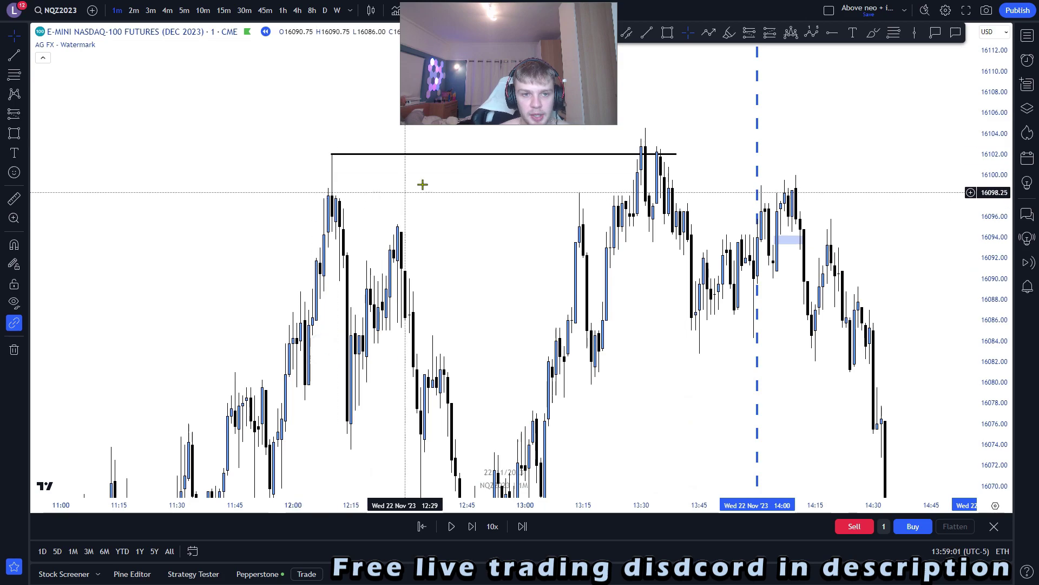
Step: Examine the sellside liquidity low and the wider morning price action before it
{"action": "left_click_drag", "start_coordinate": [501, 242], "coordinate": [488, 22]}
{"action": "scroll", "coordinate": [612, 403], "scroll_direction": "down", "scroll_amount": 4}
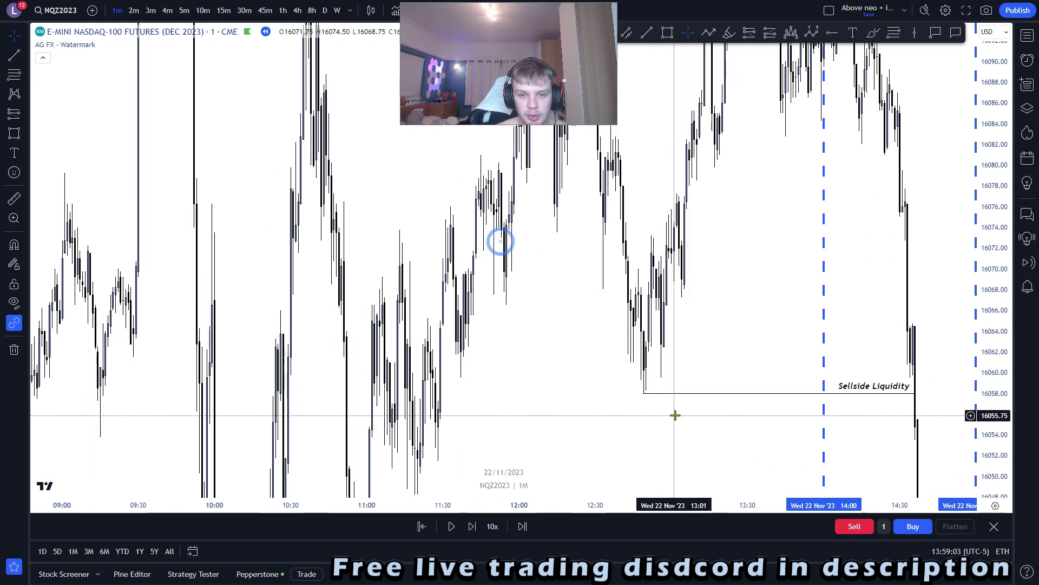
{"action": "left_click_drag", "start_coordinate": [740, 325], "coordinate": [564, 318]}
{"action": "left_click_drag", "start_coordinate": [1001, 268], "coordinate": [995, 494]}
{"action": "scroll", "coordinate": [672, 412], "scroll_direction": "down", "scroll_amount": 4}
{"action": "scroll", "coordinate": [639, 414], "scroll_direction": "up", "scroll_amount": 2}
{"action": "scroll", "coordinate": [634, 414], "scroll_direction": "down", "scroll_amount": 2}
{"action": "left_click_drag", "start_coordinate": [643, 397], "coordinate": [553, 393]}
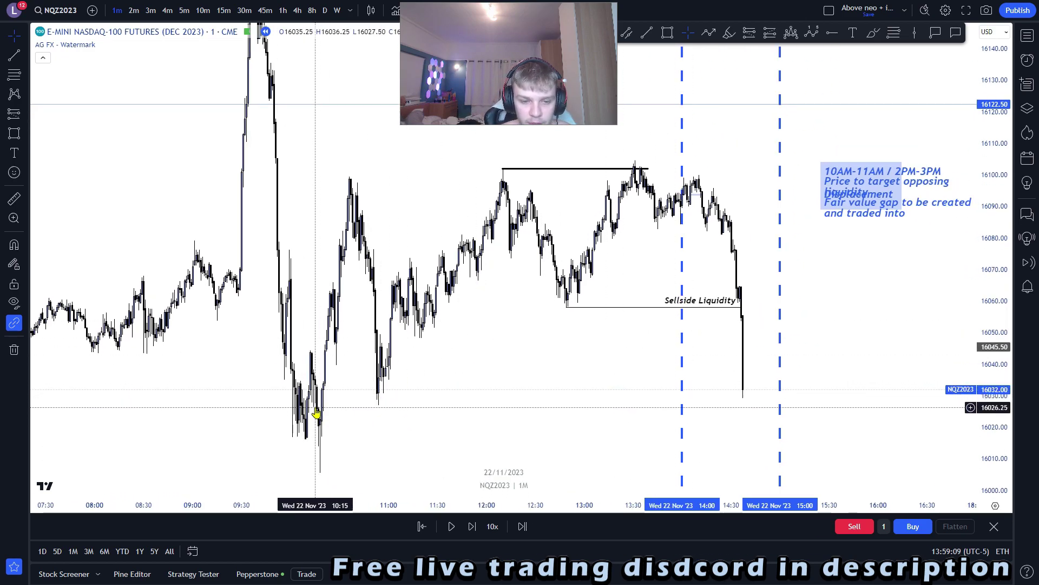
{"action": "left_click_drag", "start_coordinate": [520, 431], "coordinate": [477, 443]}
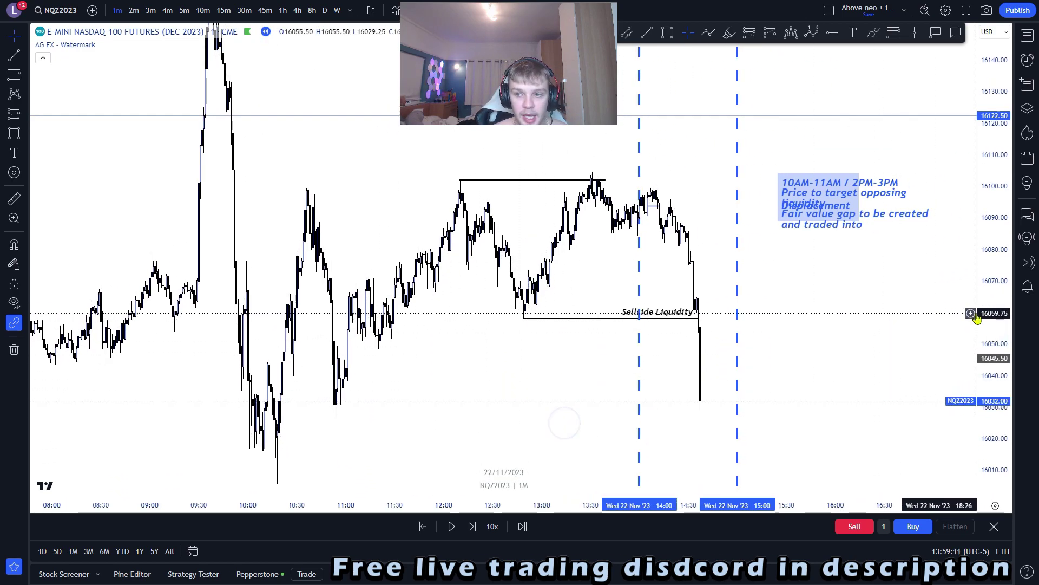
Step: Review the full setup within the 14:00 to 15:00 window, from the black high line through the gap to sellside liquidity
{"action": "double_click", "coordinate": [1001, 316]}
{"action": "left_click_drag", "start_coordinate": [1002, 315], "coordinate": [996, 160]}
{"action": "left_click_drag", "start_coordinate": [902, 372], "coordinate": [884, 352]}
{"action": "scroll", "coordinate": [877, 372], "scroll_direction": "up", "scroll_amount": 2}
{"action": "left_click_drag", "start_coordinate": [995, 310], "coordinate": [966, 103]}
{"action": "scroll", "coordinate": [810, 349], "scroll_direction": "up", "scroll_amount": 1}
{"action": "scroll", "coordinate": [790, 354], "scroll_direction": "up", "scroll_amount": 2}
{"action": "scroll", "coordinate": [726, 338], "scroll_direction": "up", "scroll_amount": 2}
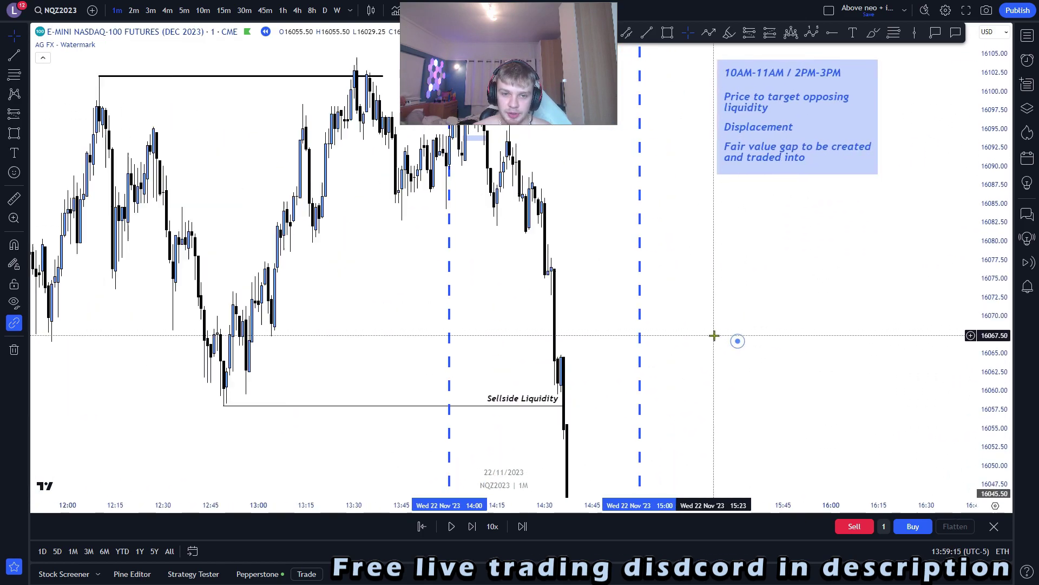
{"action": "left_click_drag", "start_coordinate": [785, 373], "coordinate": [806, 374]}
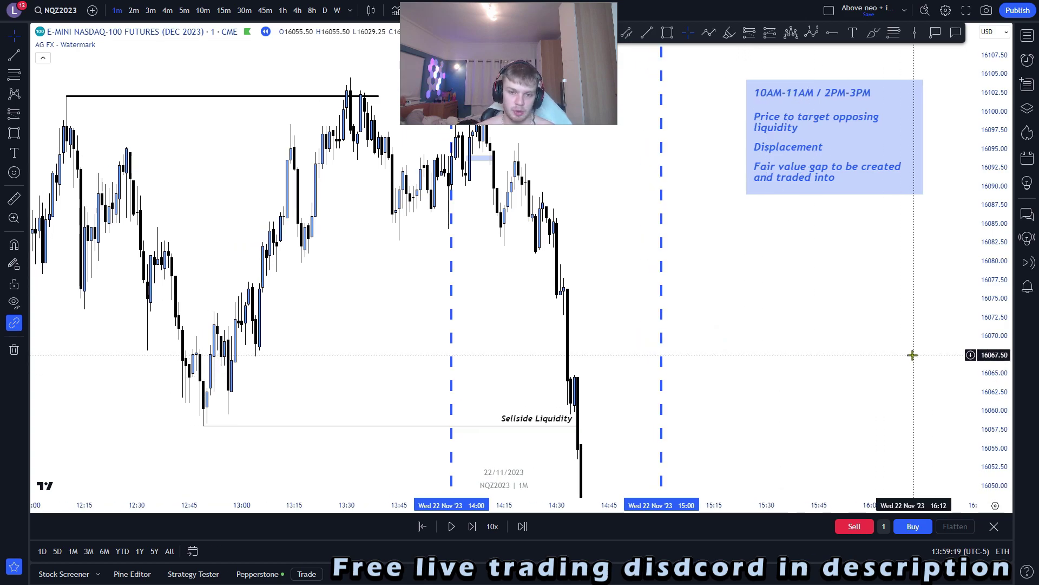
{"action": "left_click_drag", "start_coordinate": [996, 323], "coordinate": [976, 284]}
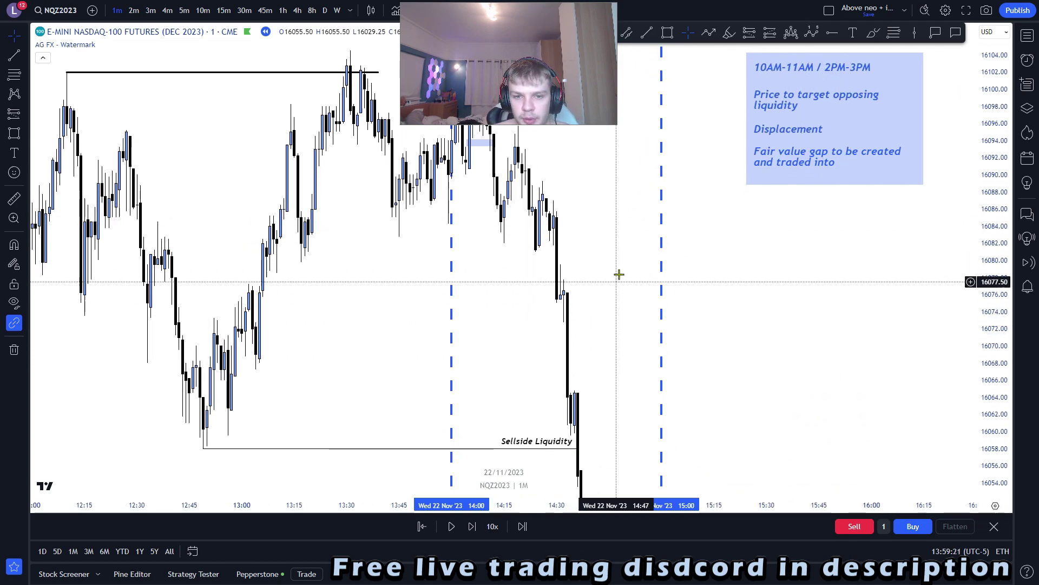
{"action": "left_click_drag", "start_coordinate": [615, 257], "coordinate": [611, 272]}
{"action": "left_click_drag", "start_coordinate": [993, 272], "coordinate": [990, 316]}
{"action": "left_click_drag", "start_coordinate": [865, 290], "coordinate": [848, 333]}
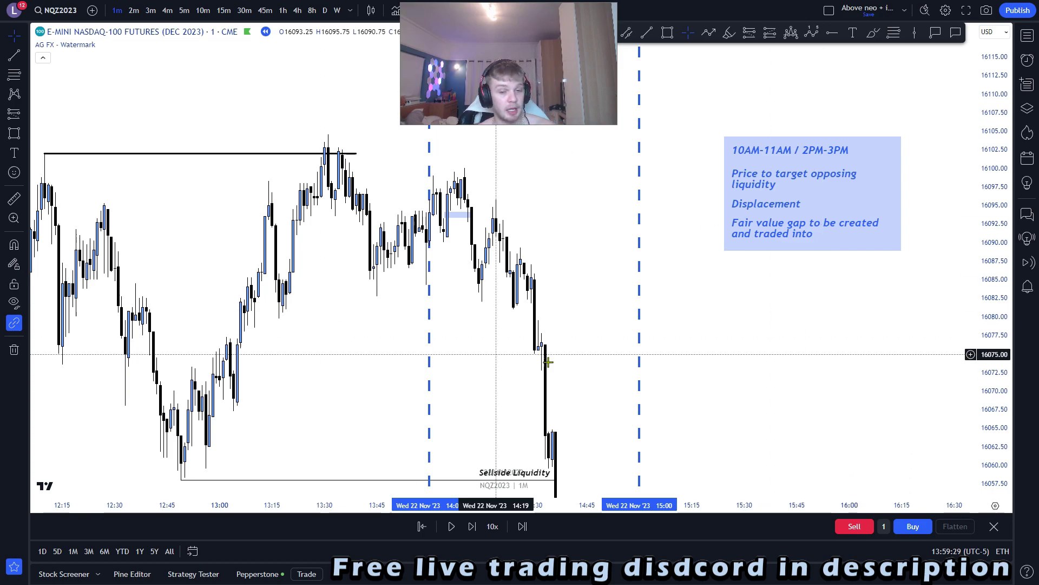
{"action": "left_click_drag", "start_coordinate": [720, 323], "coordinate": [701, 314]}
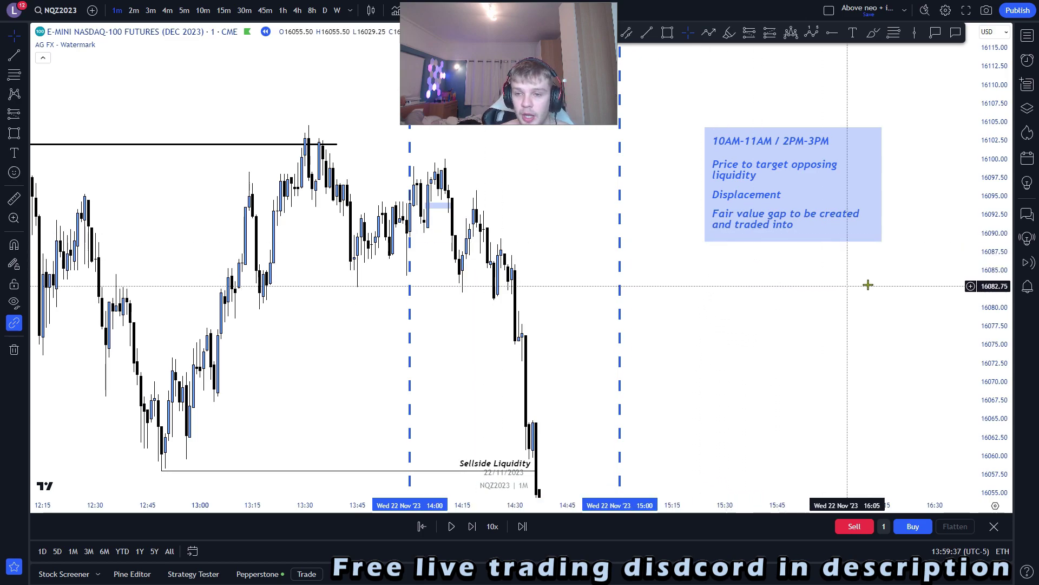
{"action": "left_click_drag", "start_coordinate": [985, 280], "coordinate": [985, 284]}
{"action": "left_click_drag", "start_coordinate": [872, 315], "coordinate": [870, 327]}
{"action": "left_click_drag", "start_coordinate": [740, 349], "coordinate": [812, 337]}
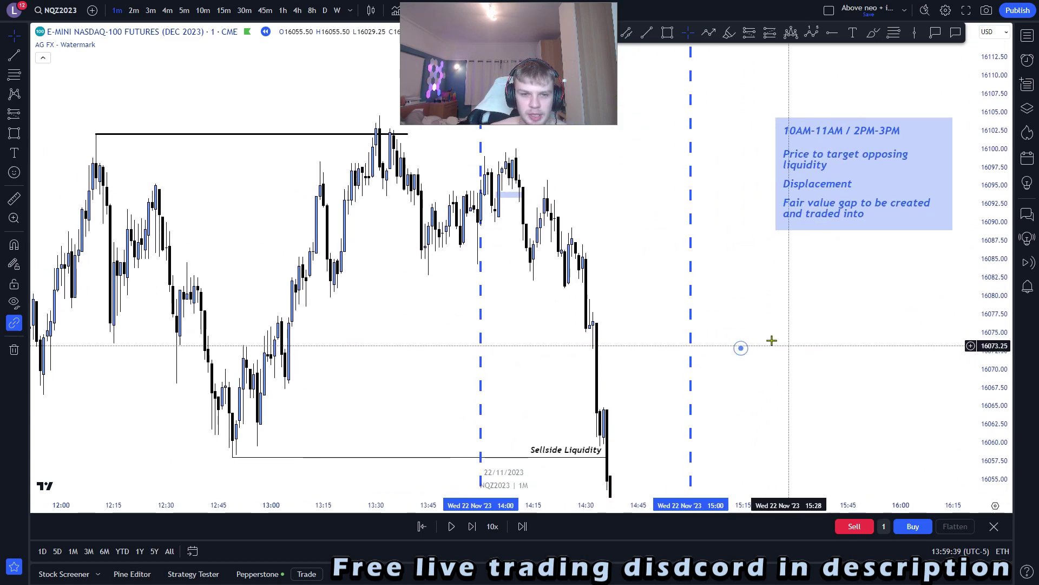
{"action": "left_click_drag", "start_coordinate": [397, 337], "coordinate": [382, 363]}
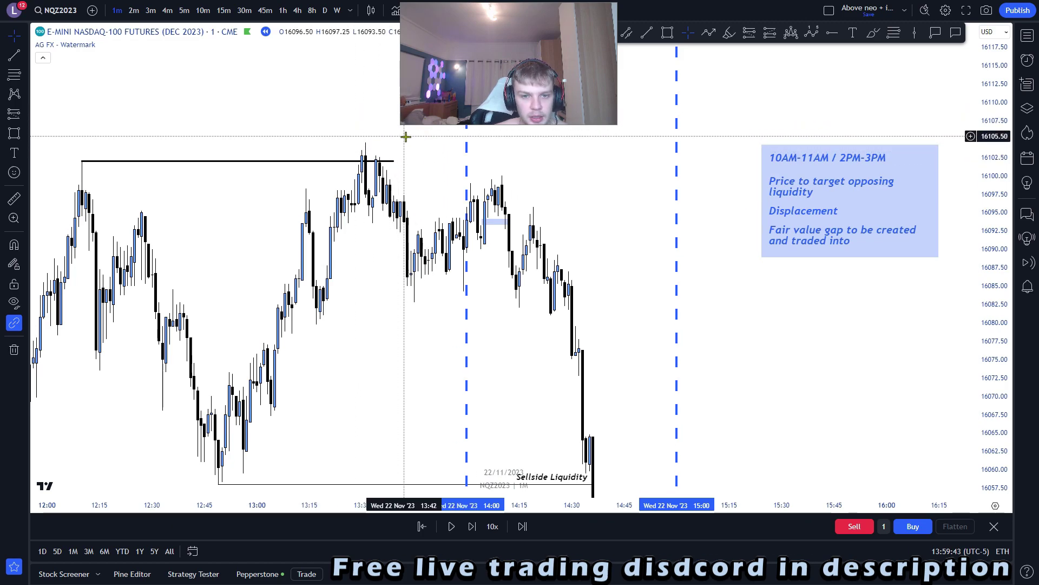
Step: Draw a rectangle over the gap from about 13:41 to 13:58, between 16093.50 and 16089.50, and delete it
{"action": "left_click_drag", "start_coordinate": [519, 314], "coordinate": [519, 321]}
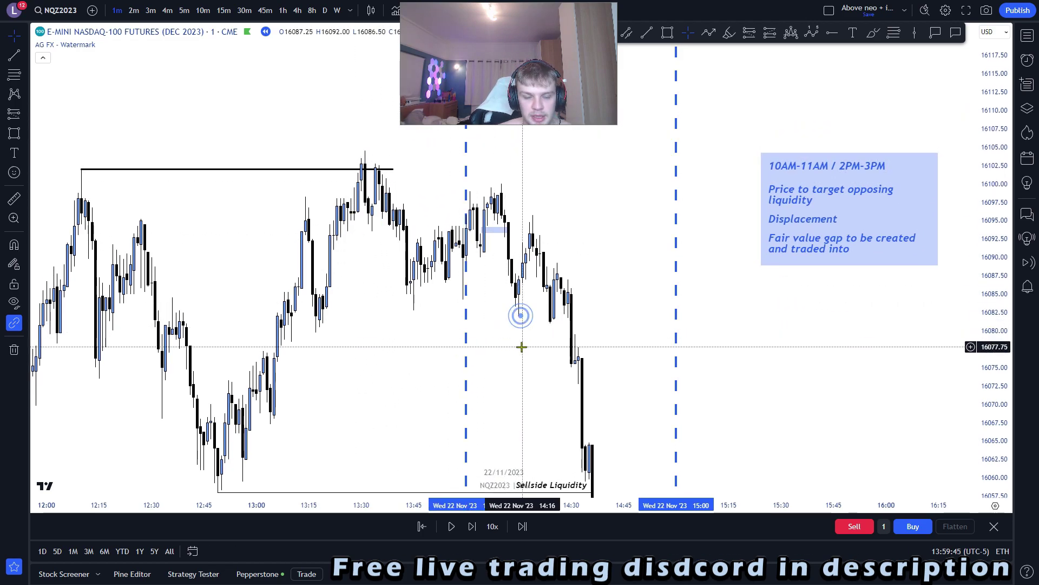
{"action": "left_click", "coordinate": [519, 346]}
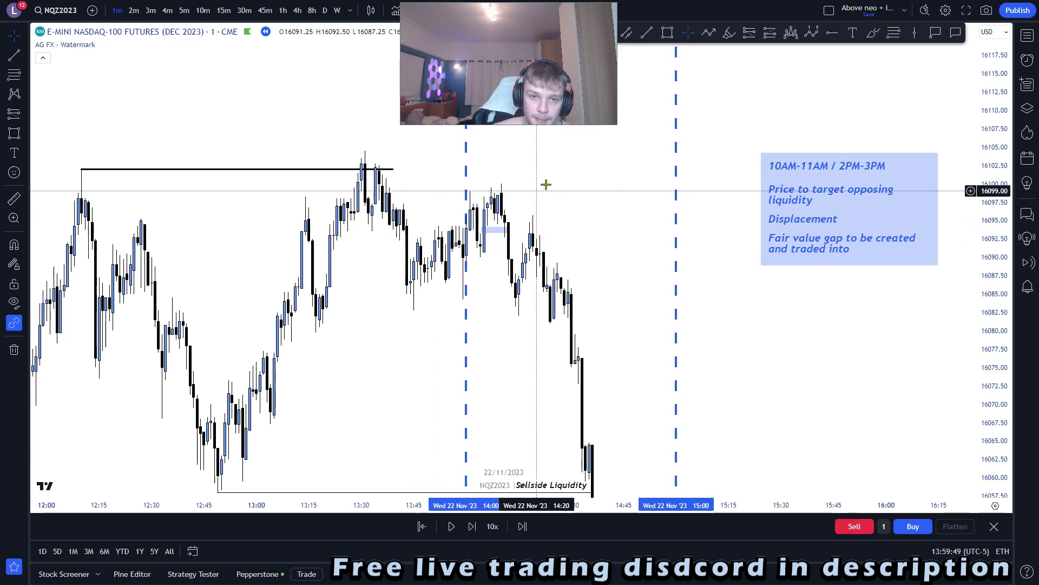
{"action": "left_click_drag", "start_coordinate": [557, 190], "coordinate": [554, 198]}
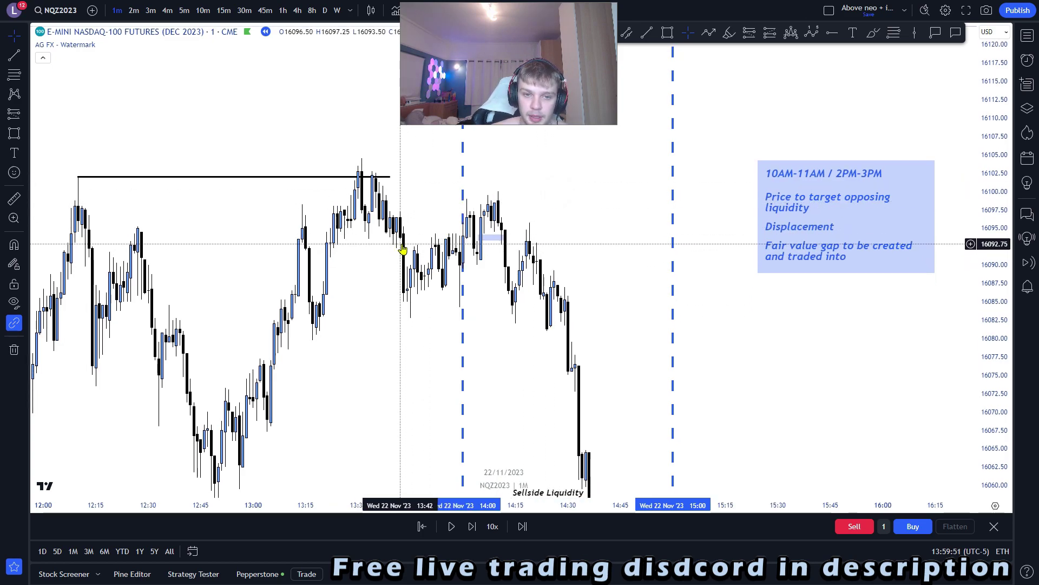
{"action": "key", "text": "alt+shift+r"}
{"action": "left_click", "coordinate": [396, 241]}
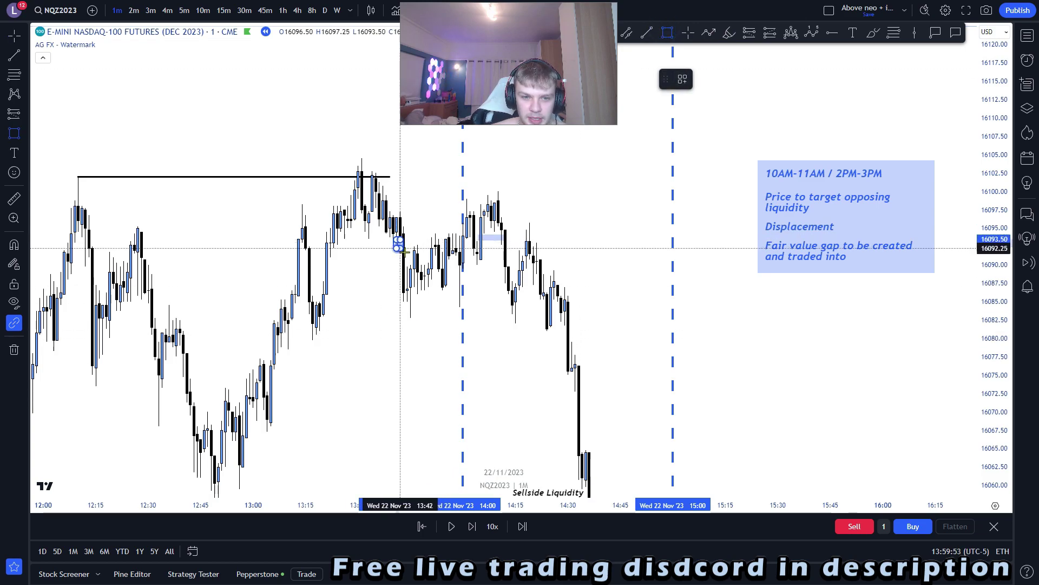
{"action": "left_click", "coordinate": [491, 268]}
{"action": "left_click_drag", "start_coordinate": [493, 253], "coordinate": [457, 253]}
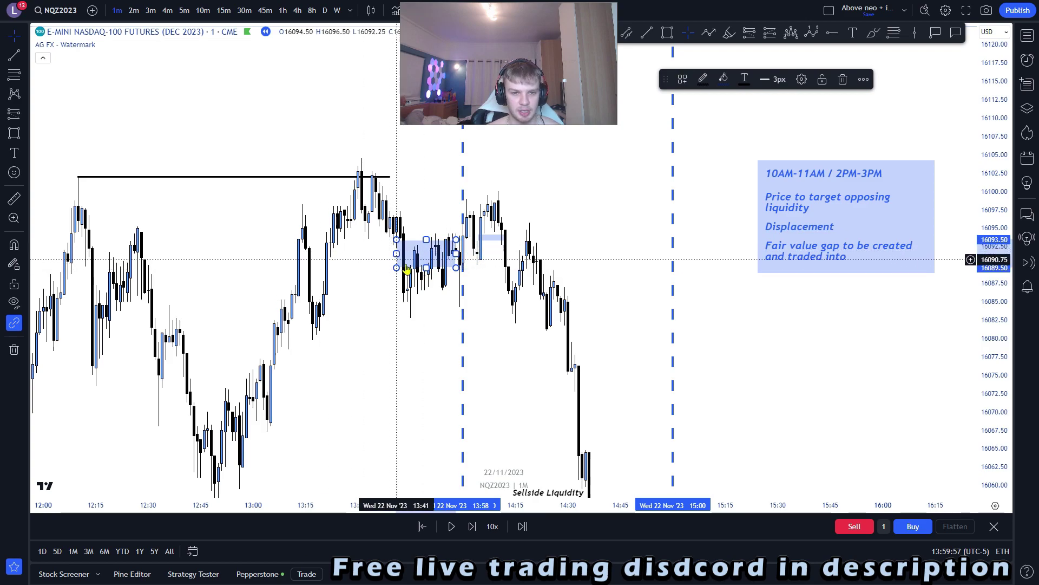
{"action": "key", "text": "Delete"}
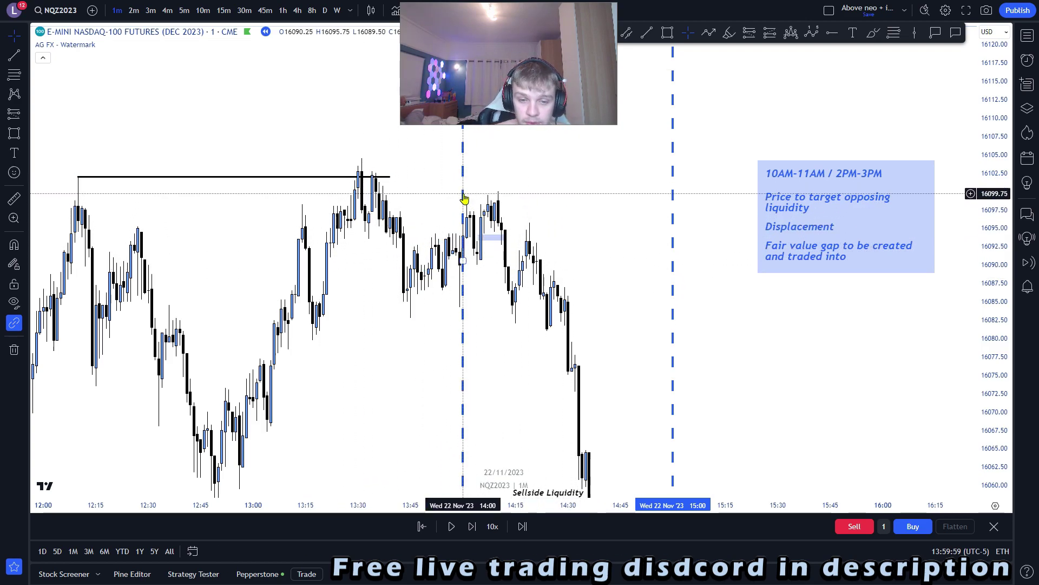
{"action": "left_click_drag", "start_coordinate": [548, 175], "coordinate": [542, 176]}
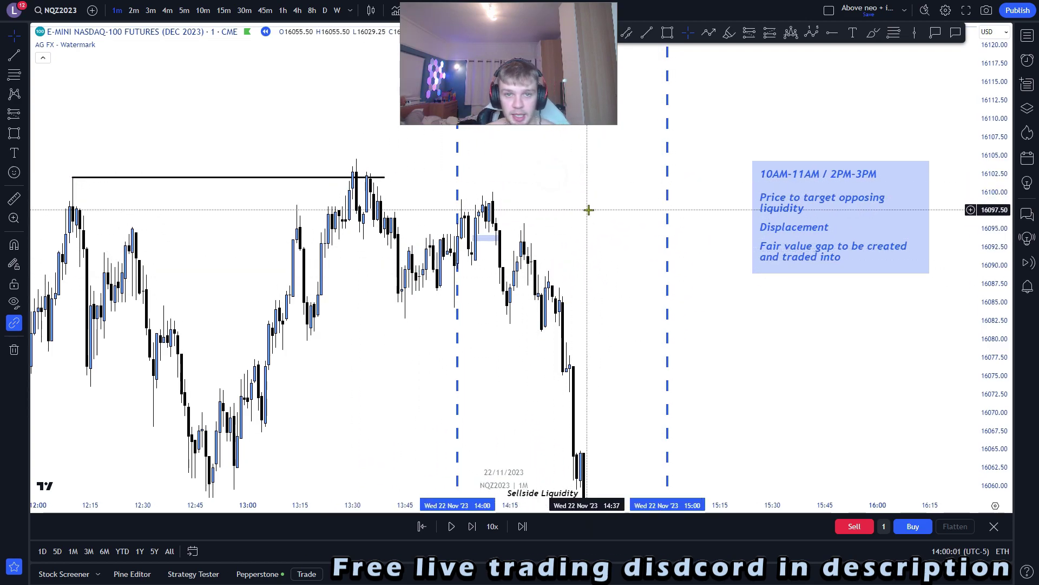
{"action": "left_click_drag", "start_coordinate": [564, 232], "coordinate": [561, 229]}
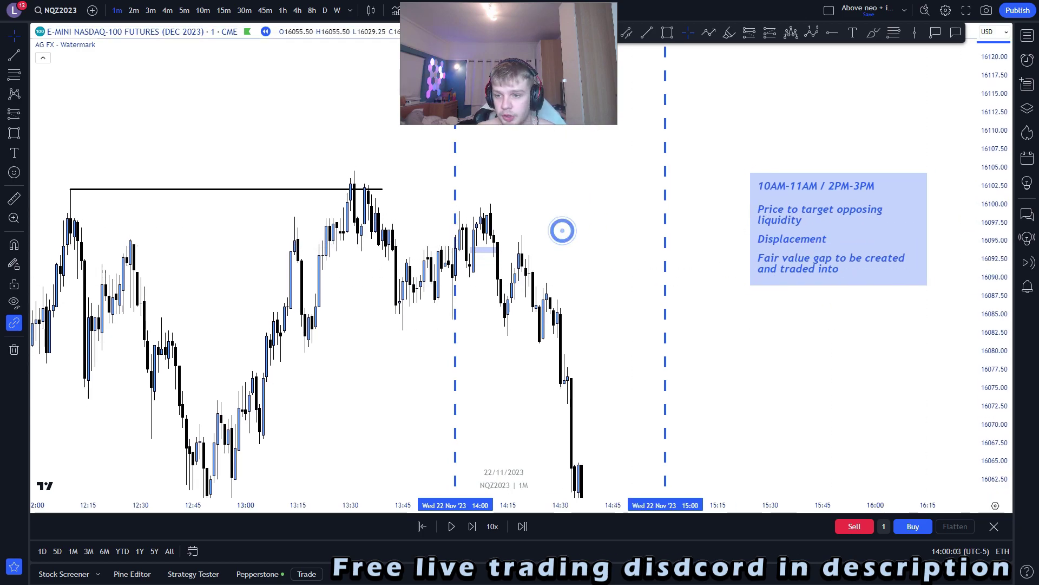
{"action": "left_click", "coordinate": [827, 266]}
{"action": "left_click", "coordinate": [830, 319]}
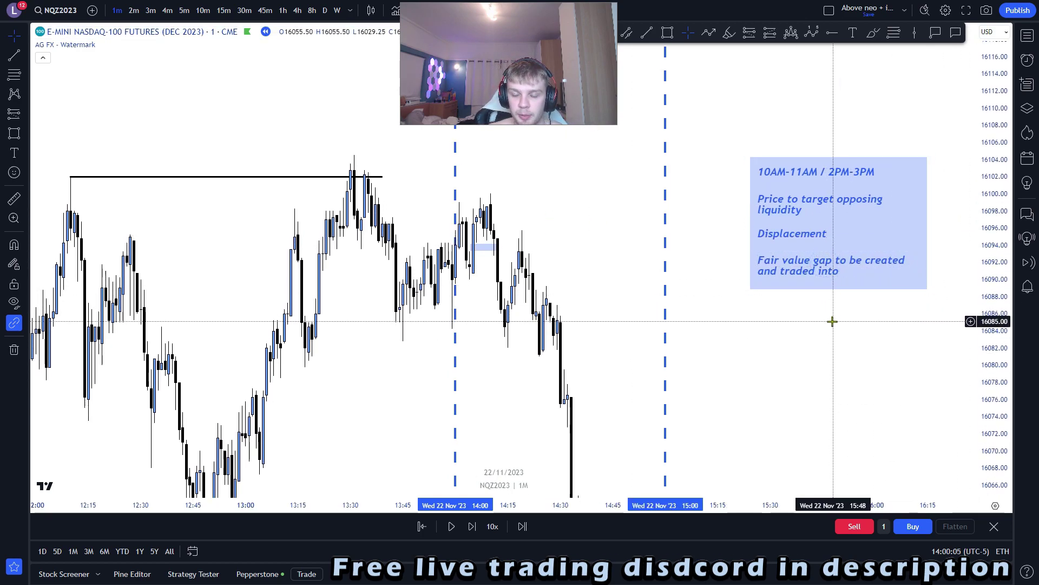
{"action": "left_click_drag", "start_coordinate": [849, 342], "coordinate": [861, 328]}
{"action": "left_click_drag", "start_coordinate": [984, 301], "coordinate": [984, 334]}
{"action": "scroll", "coordinate": [845, 339], "scroll_direction": "down", "scroll_amount": 1}
{"action": "scroll", "coordinate": [834, 343], "scroll_direction": "up", "scroll_amount": 1}
{"action": "left_click_drag", "start_coordinate": [838, 342], "coordinate": [834, 343]}
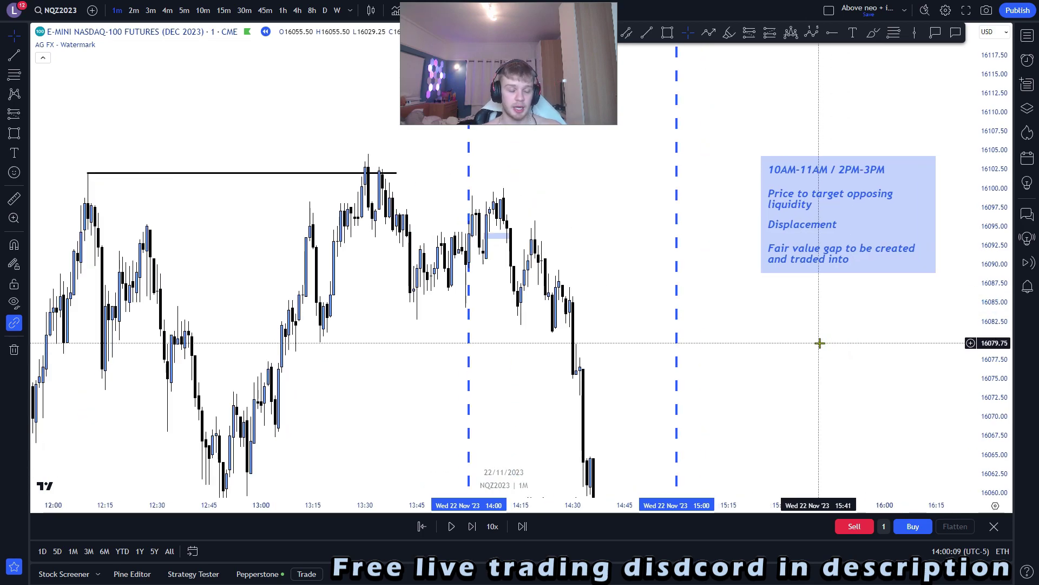